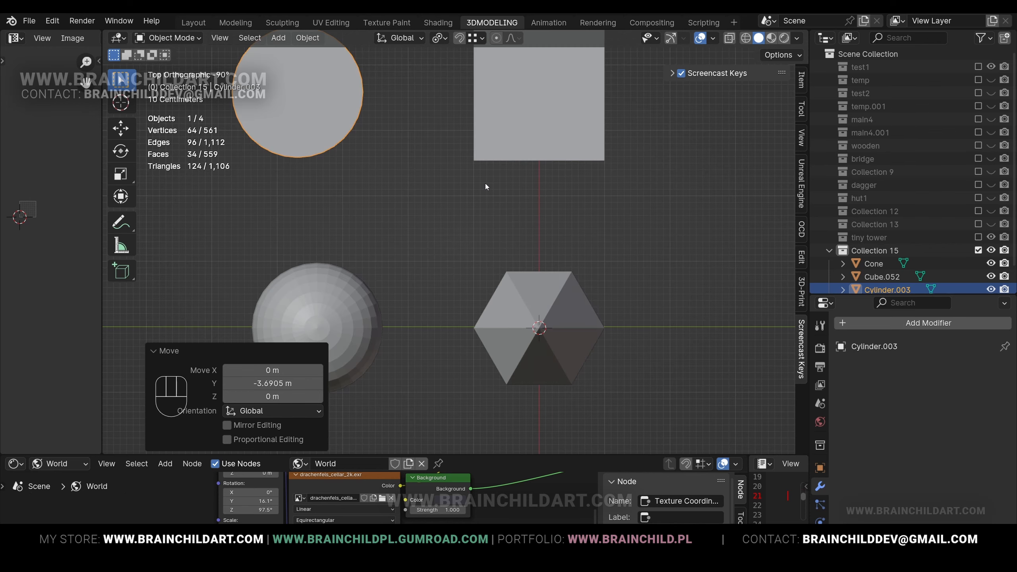
Move the cylinder, sphere and cube closer to the cone, shifting the cube about 0.14 m in X and Y.
scroll(484, 185, down, 2)
key(g)
click(465, 205)
click(374, 274)
key(g)
click(401, 273)
click(506, 160)
key(g)
click(511, 168)
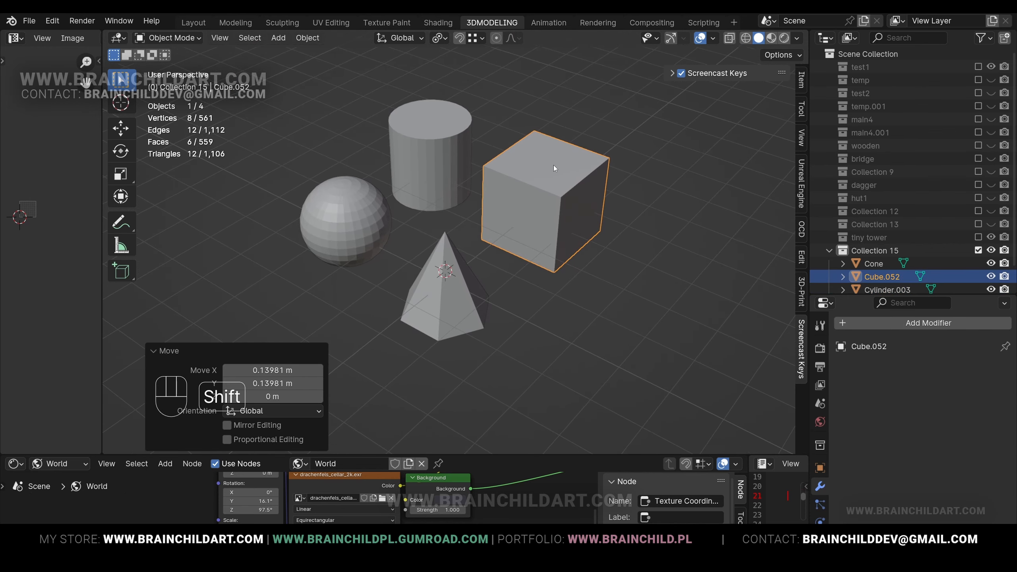
Duplicate the cube in place, shrink the copy uniformly and stretch it about 6.7 times along Z into a narrow post.
key(shift+a)
key(shift+d)
key(s)
key(z)
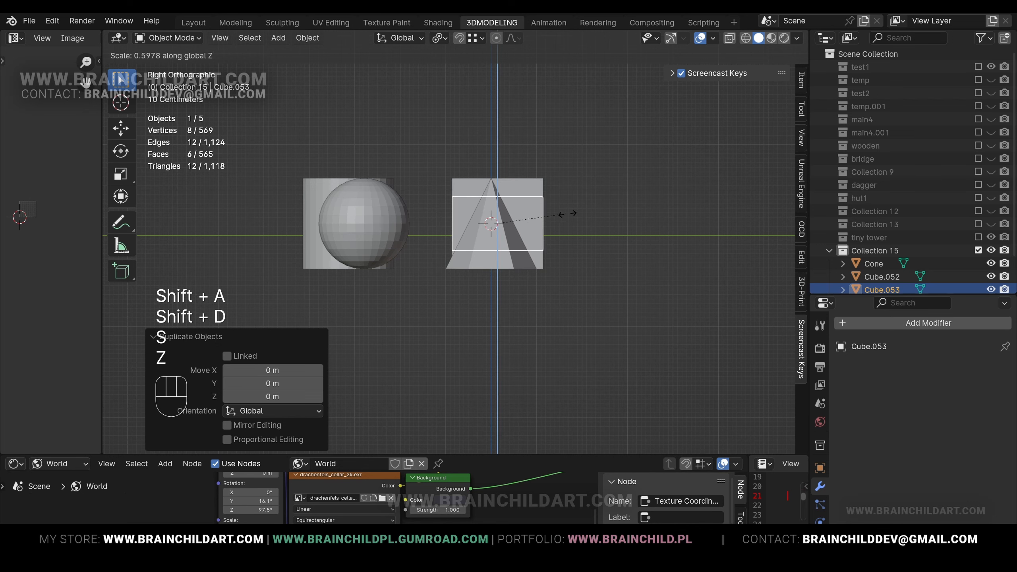
right_click(574, 213)
key(s)
click(507, 218)
key(s)
key(z)
click(529, 268)
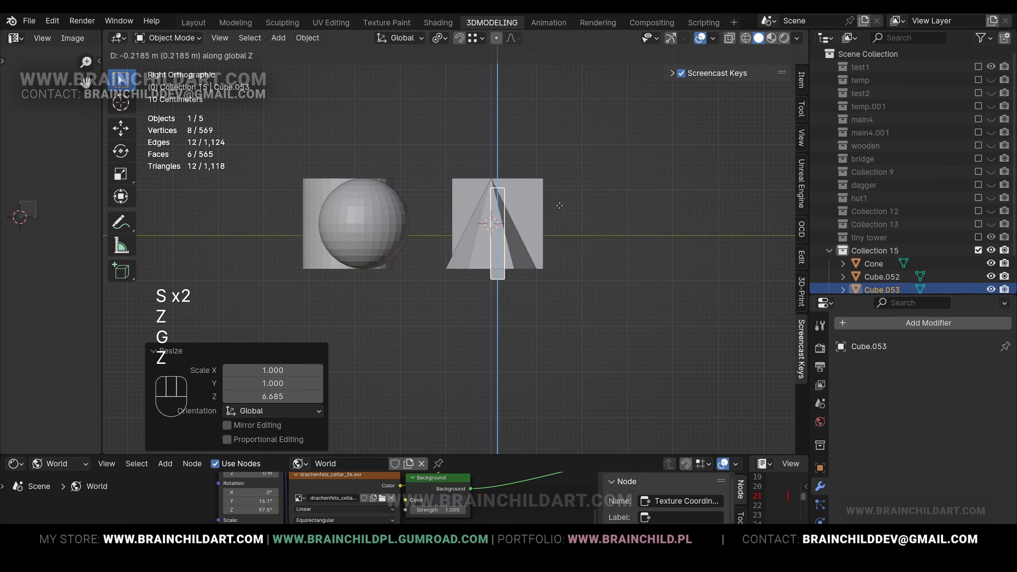
Move the narrow post down along Z to the underside of the cube and stretch it about 1.2 times along Z as a trunk.
key(g)
key(z)
click(554, 272)
key(s)
key(z)
click(563, 259)
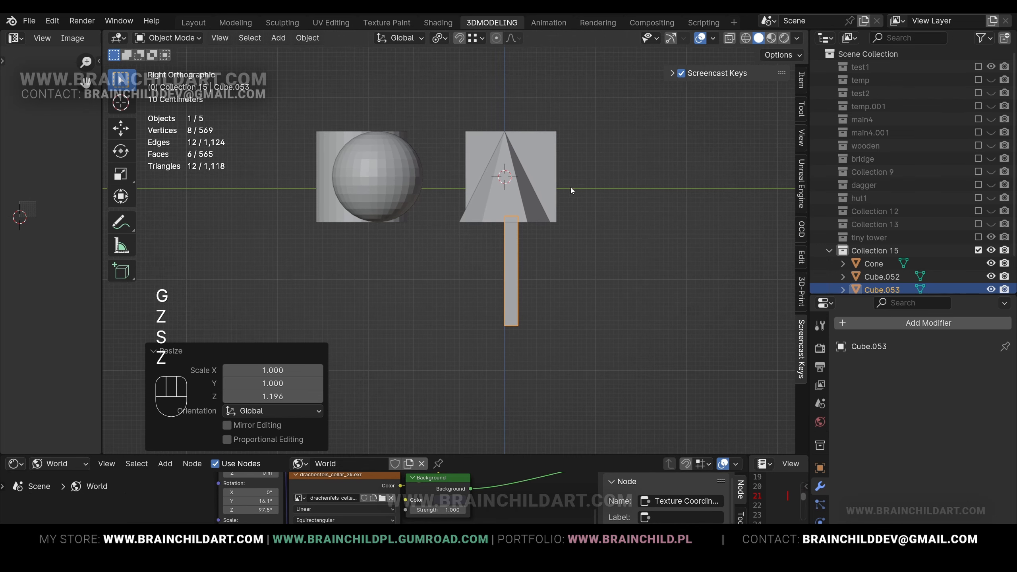
Place duplicates of the trunk under the cylinder, the sphere and the cone.
alt+middle_drag(562, 259, 472, 225)
key(shift+d)
click(420, 243)
key(shift+d)
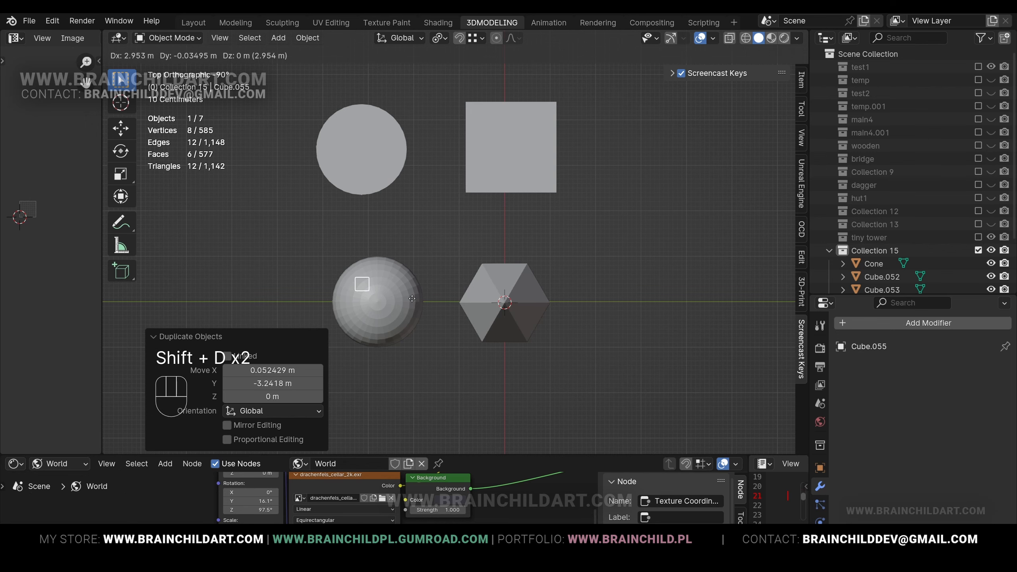
click(426, 312)
key(shift+d)
click(556, 309)
Apply Rotation & Scale to all eight objects.
middle_drag(556, 309, 473, 196)
click(478, 233)
drag(335, 131, 564, 328)
key(ctrl+a)
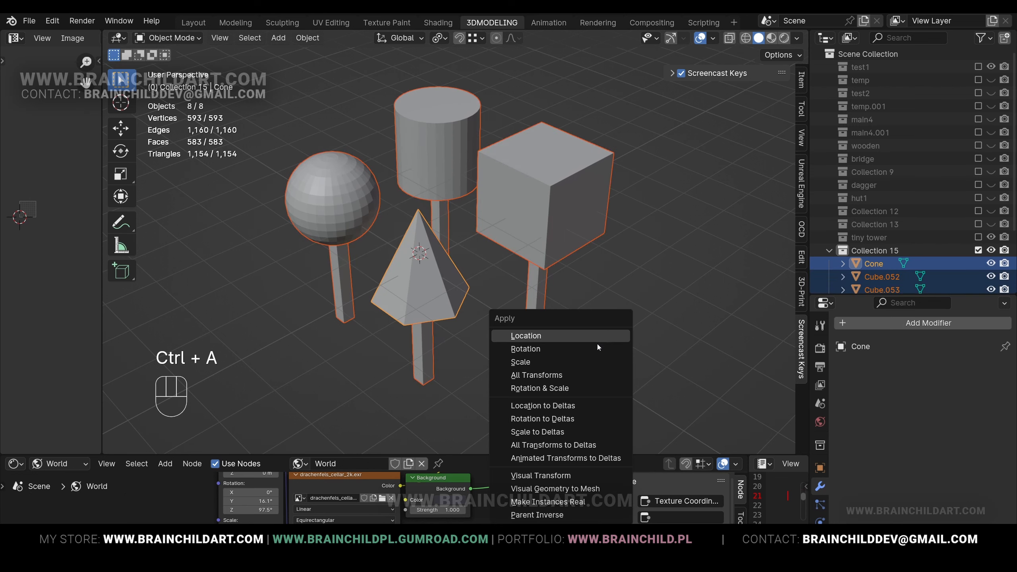
click(519, 389)
Apply Shade Smooth to the four tree crowns: cube, cylinder, sphere and cone.
middle_drag(507, 269, 542, 226)
click(541, 226)
shift+click(376, 208)
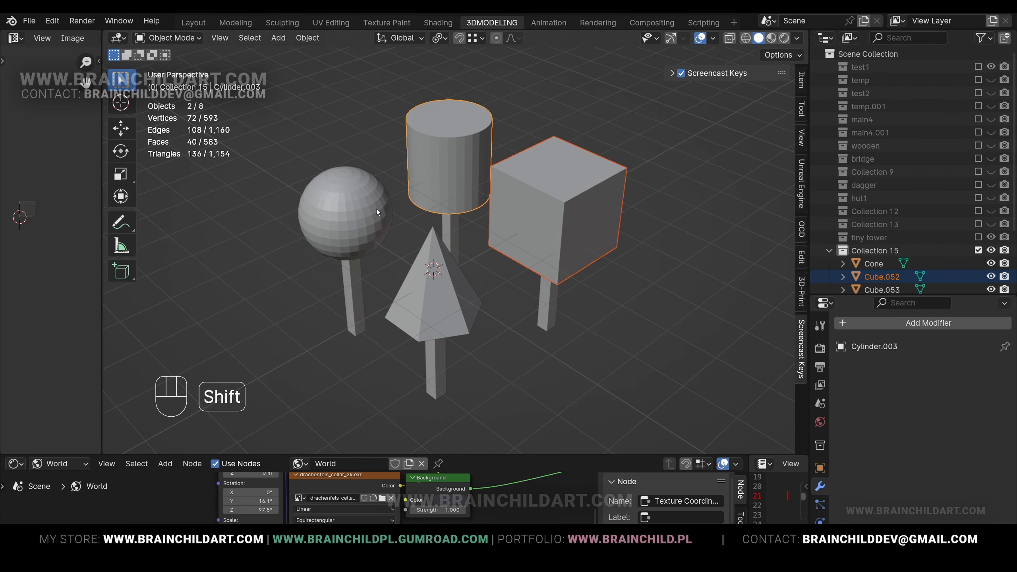
shift+click(448, 168)
shift+click(432, 292)
right_click(526, 274)
click(522, 275)
Add a Remesh modifier to the cone with Smooth Shading enabled and a voxel size of 0.21 m.
click(880, 327)
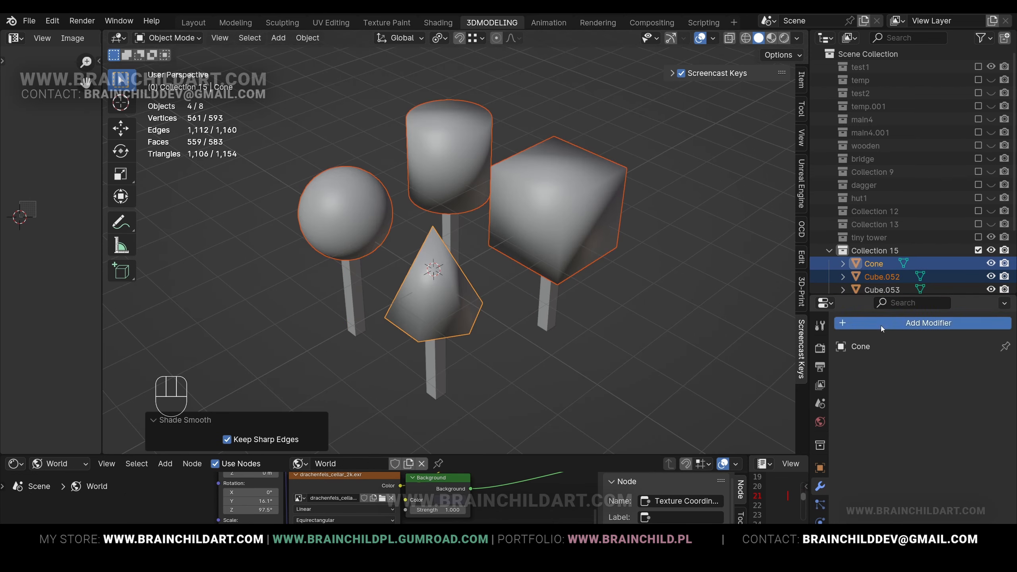
text(R)
click(842, 349)
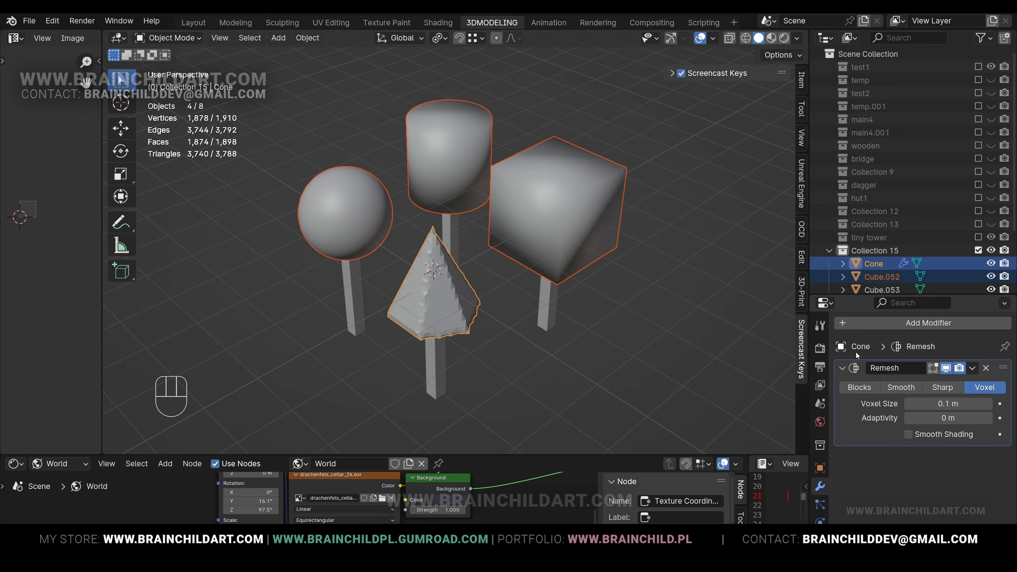
click(908, 434)
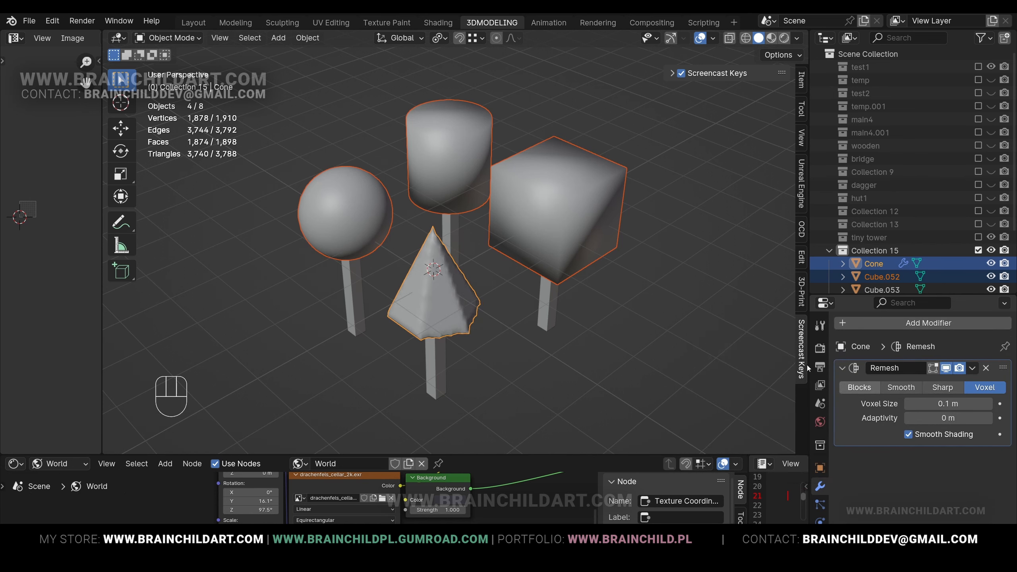
scroll(645, 334, up, 2)
shift+middle_drag(645, 333, 633, 317)
drag(944, 404, 981, 403)
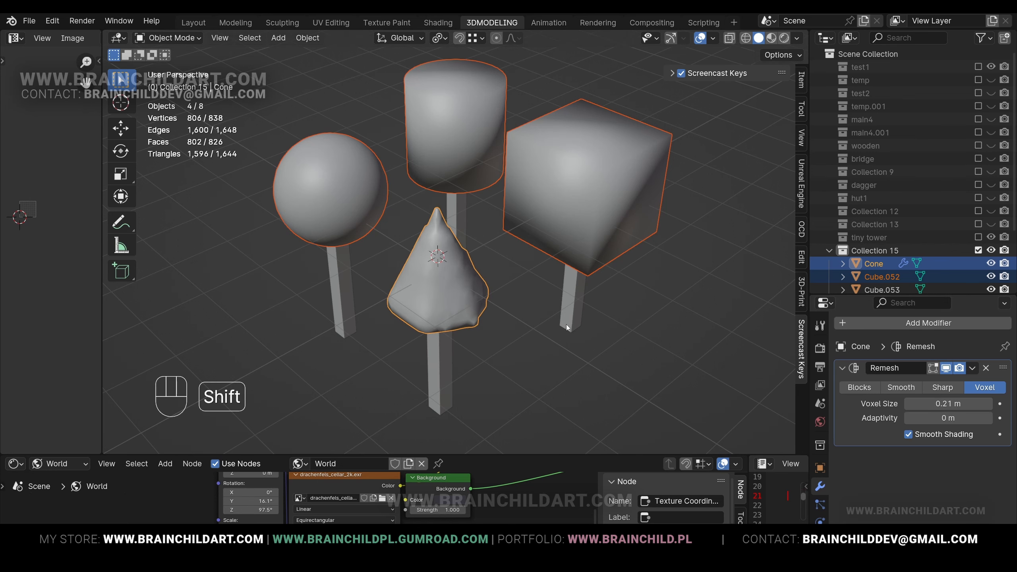
Copy the cone's Remesh modifier to the cube, cylinder and sphere.
shift+middle_drag(565, 324, 540, 301)
click(576, 218)
shift+click(476, 151)
shift+click(362, 189)
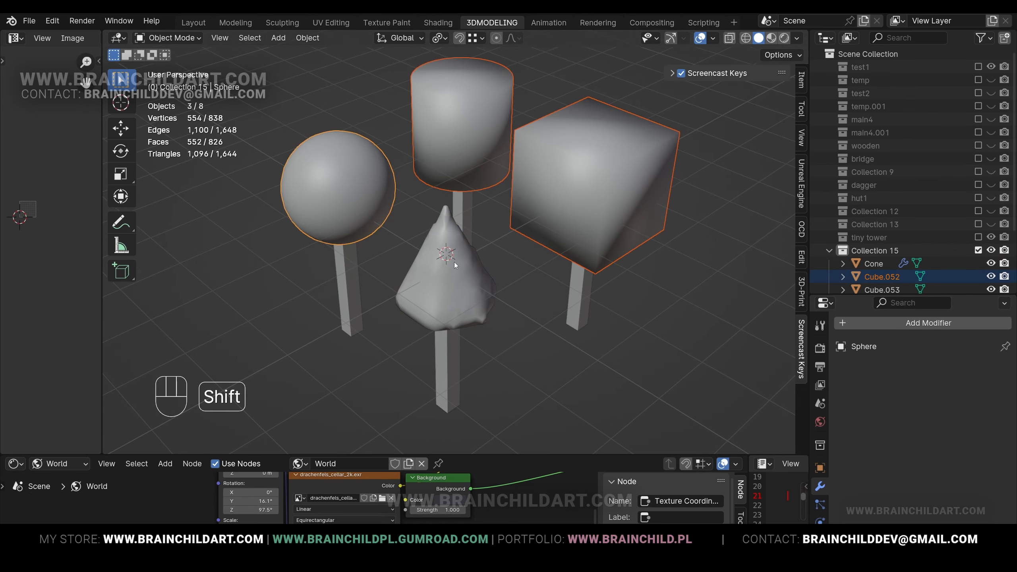
shift+click(446, 276)
click(971, 368)
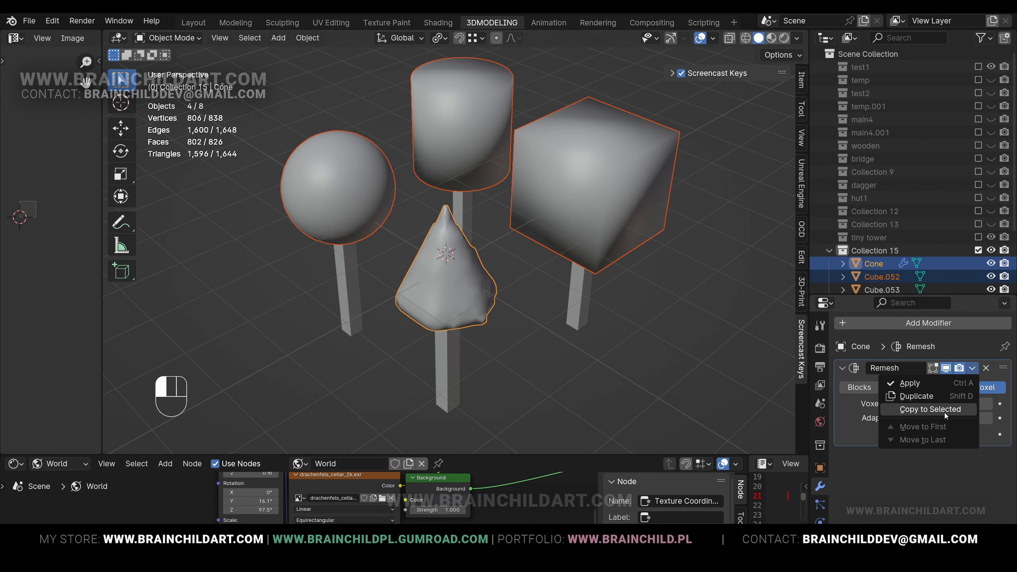
click(922, 412)
Apply Shade Smooth to the four tree trunks.
middle_drag(537, 289, 536, 224)
middle_drag(677, 258, 663, 241)
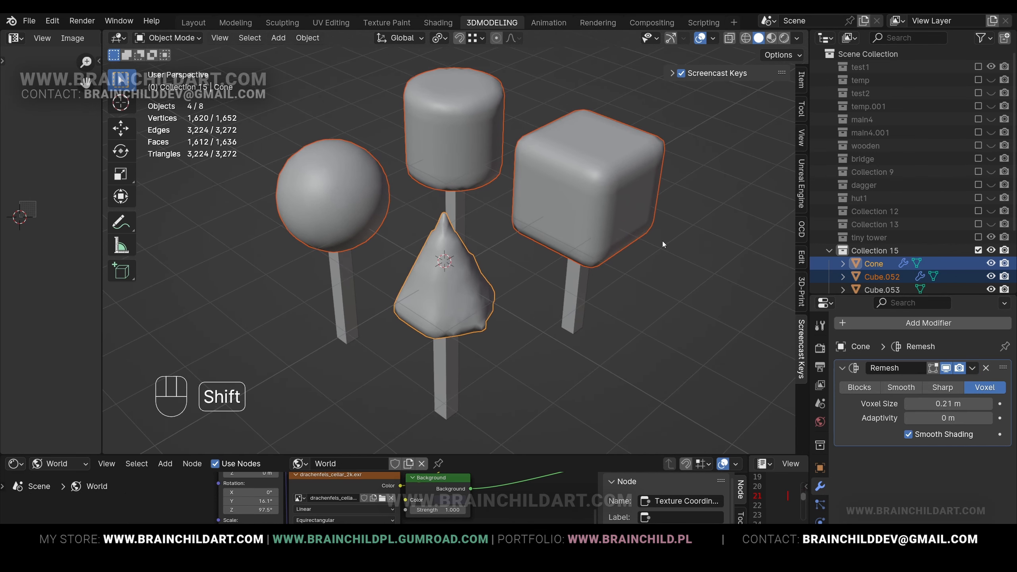
click(574, 294)
shift+click(459, 208)
shift+click(349, 284)
shift+click(445, 377)
right_click(648, 306)
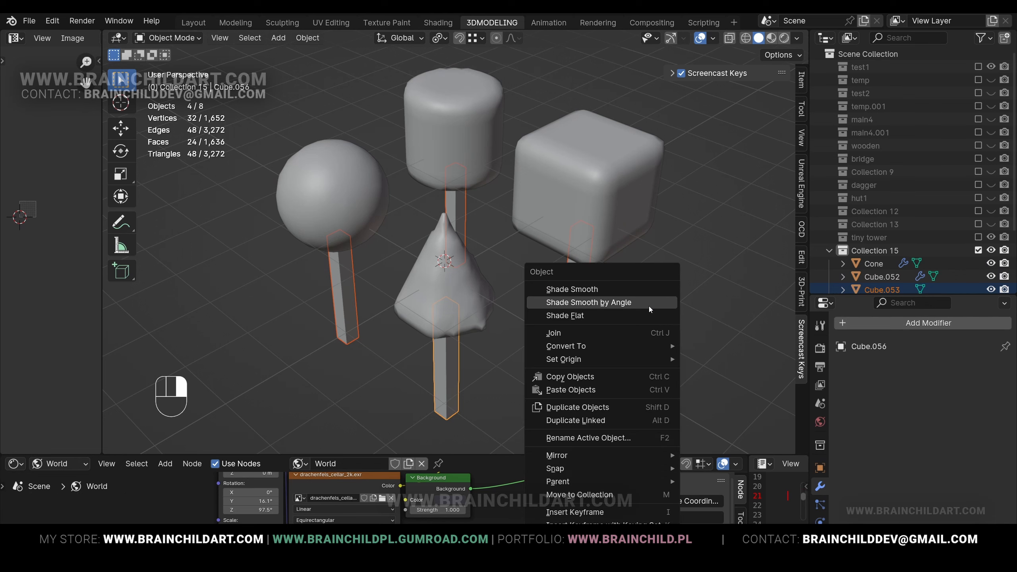
click(633, 290)
Edit the four trunks together and add edge loops near both ends of the cube tree's trunk.
middle_drag(633, 291, 618, 274)
key(Tab)
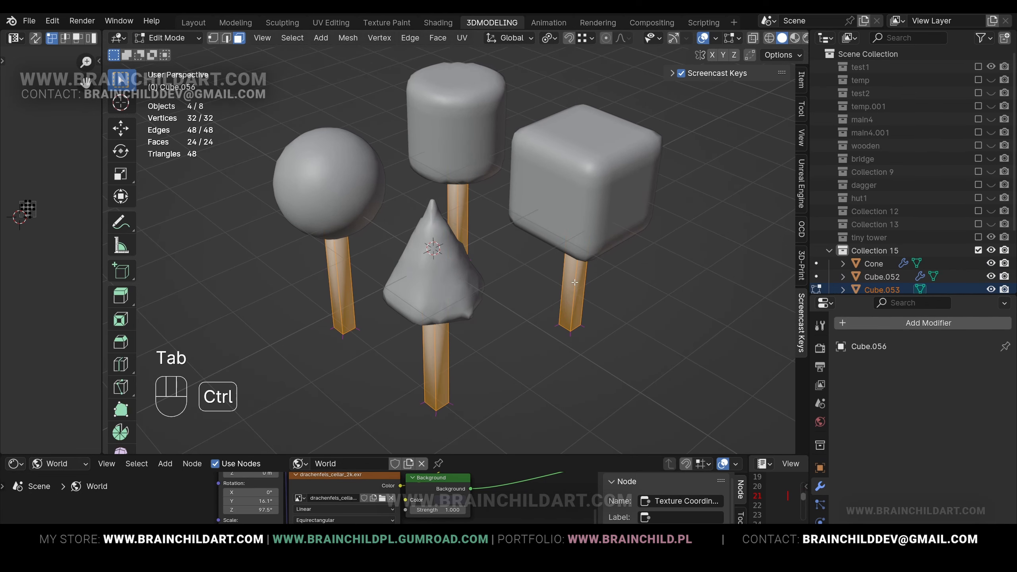
key(ctrl+r)
click(575, 276)
click(570, 316)
key(ctrl+r)
click(572, 298)
click(573, 275)
Add edge loops near both ends of the trunk under the cylinder.
key(ctrl+r)
click(456, 212)
click(457, 193)
key(ctrl+r)
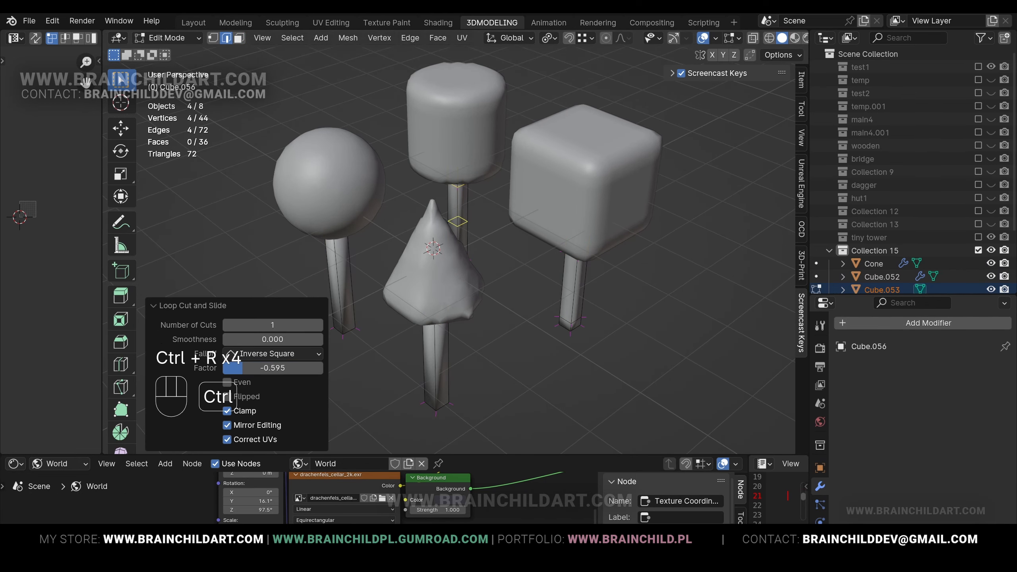
click(458, 223)
click(459, 244)
Add edge loops near both ends of the trunk under the cone.
key(ctrl+r)
key(ctrl+r)
click(437, 365)
click(437, 394)
Add edge loops near both ends of the trunk under the sphere and return to Object Mode.
key(ctrl+r)
click(340, 290)
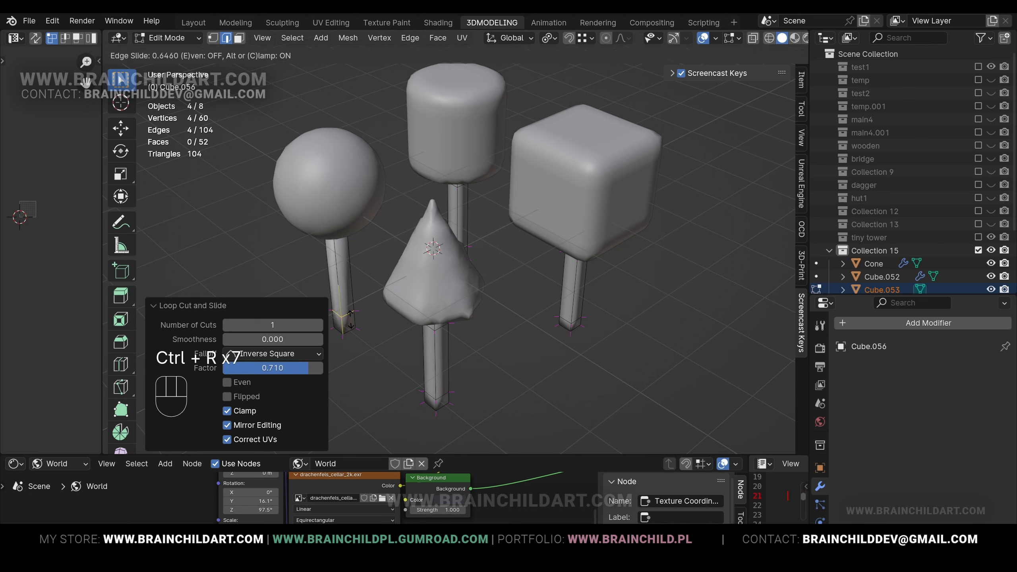
click(343, 319)
key(ctrl+r)
key(Tab)
key(Tab)
key(ctrl+r)
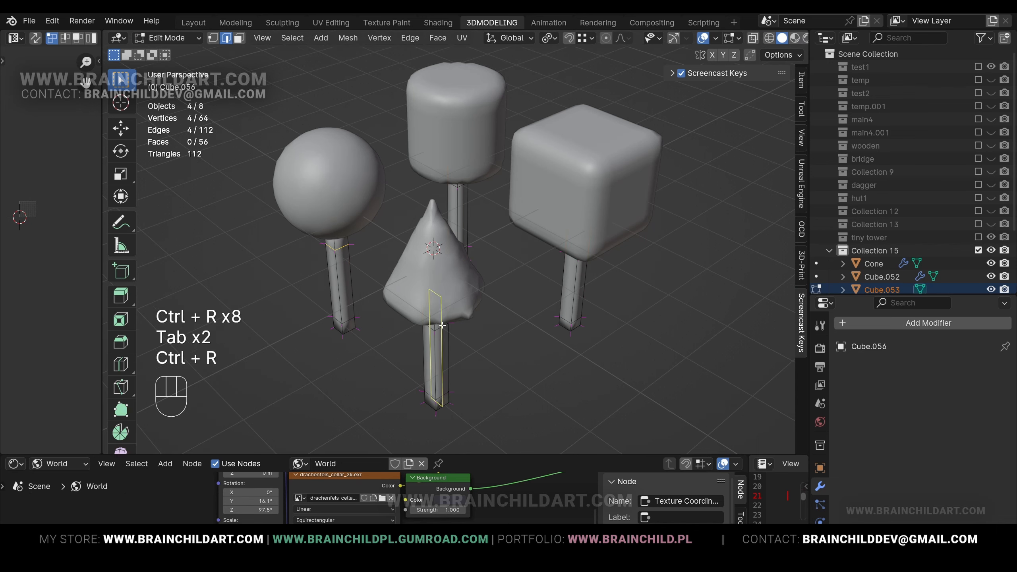
key(Tab)
Add a Bevel modifier to the cone tree's trunk and copy it to the other three trunks.
click(864, 323)
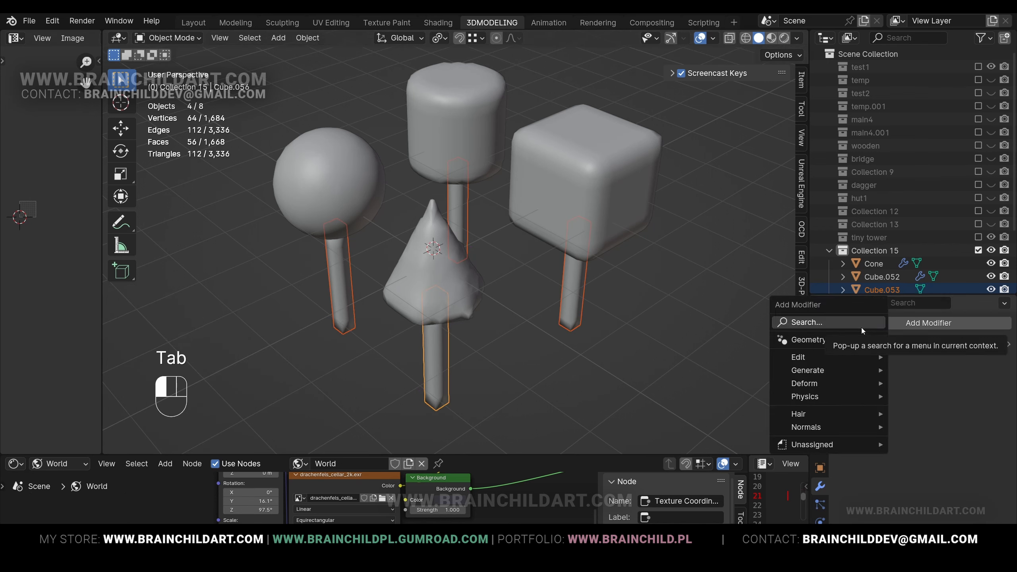
mouse_move(839, 370)
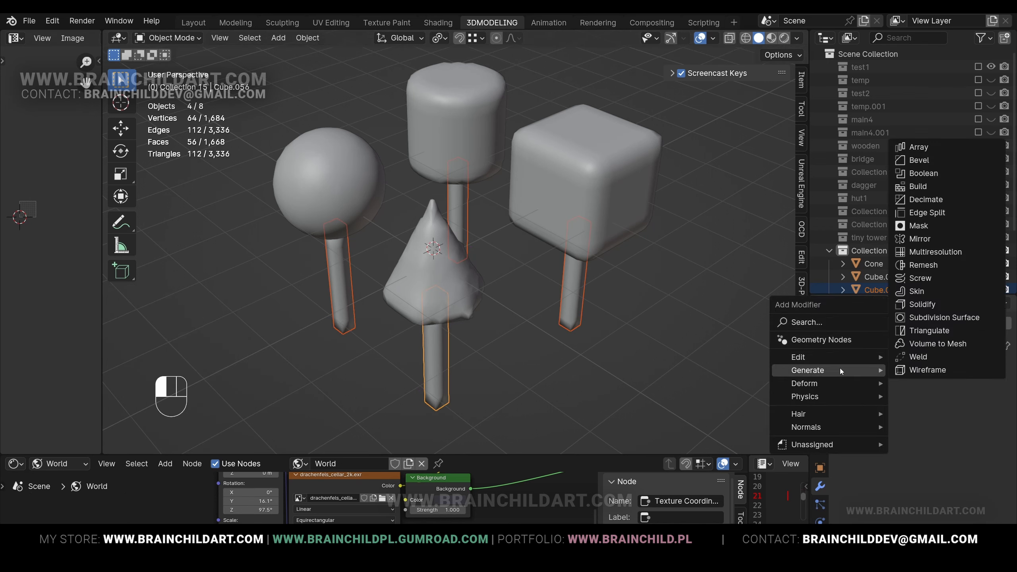
click(924, 160)
click(972, 368)
click(901, 409)
click(497, 292)
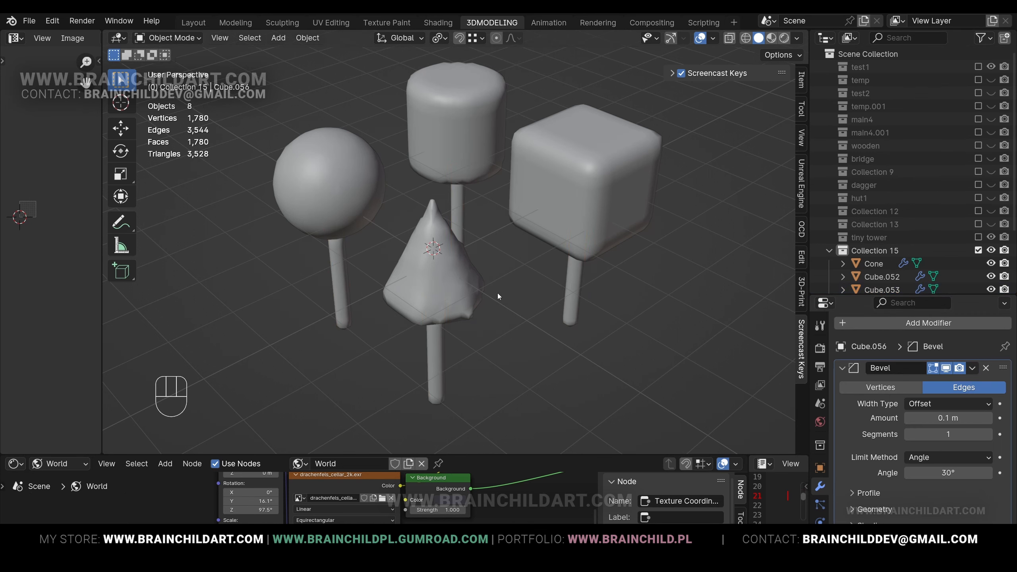
Save the file and move the four remeshed crowns into a new collection named RemeshedMeshes.
middle_drag(498, 292, 510, 246)
scroll(514, 224, up, 1)
shift+click(520, 217)
shift+click(458, 162)
shift+click(347, 191)
shift+click(441, 241)
middle_drag(441, 240, 505, 233)
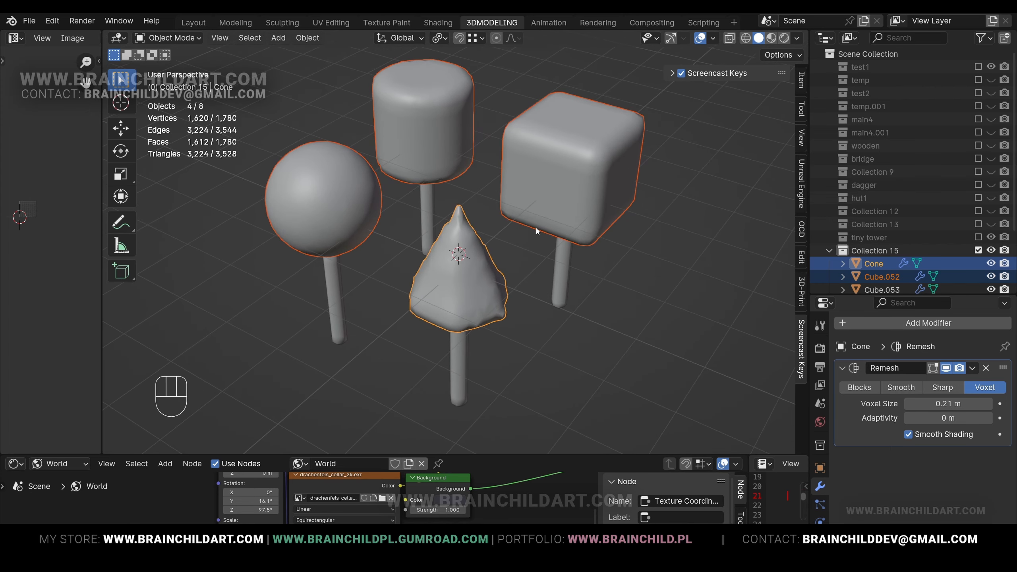
key(ctrl+s)
key(space)
key(m)
click(520, 205)
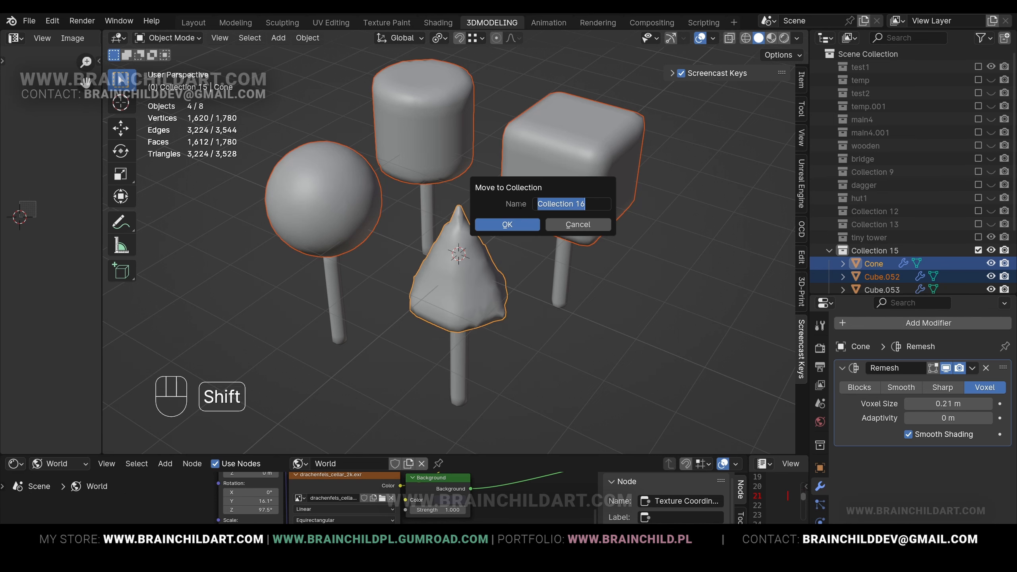
text(rEME)
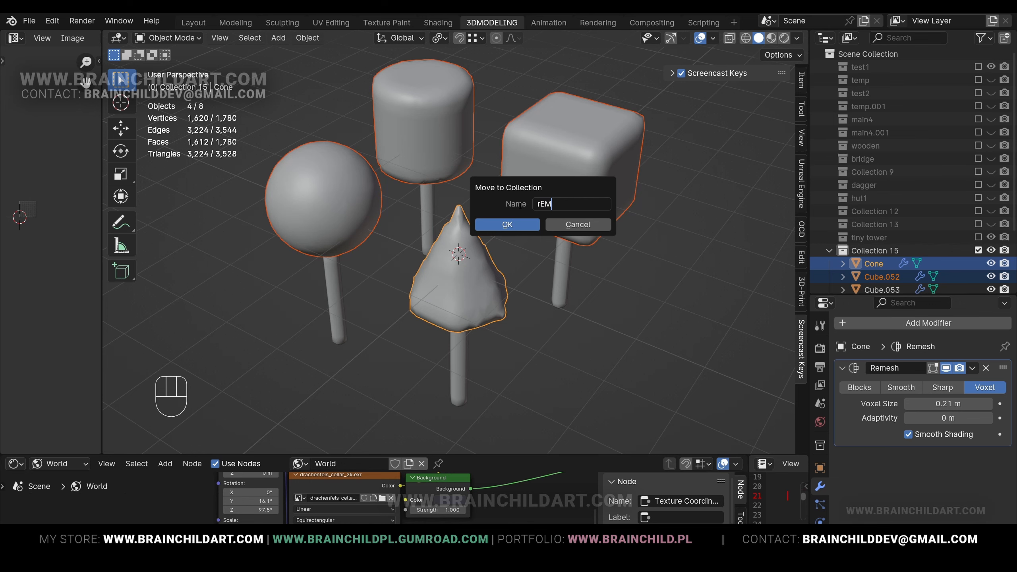
key(BackSpace)
key(BackSpace)
key(BackSpace)
text(RemeshedMeshes)
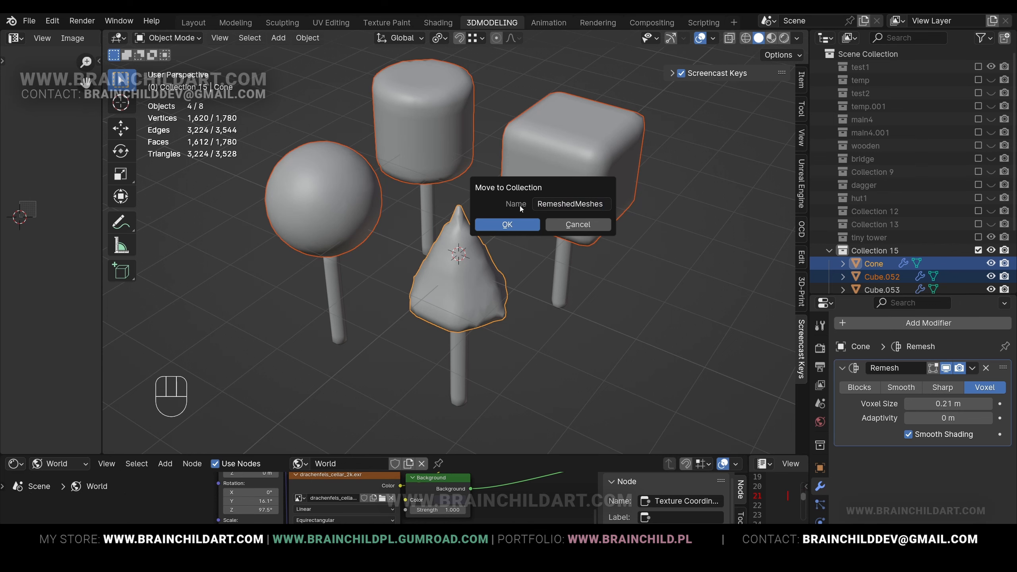
key(Return)
click(522, 229)
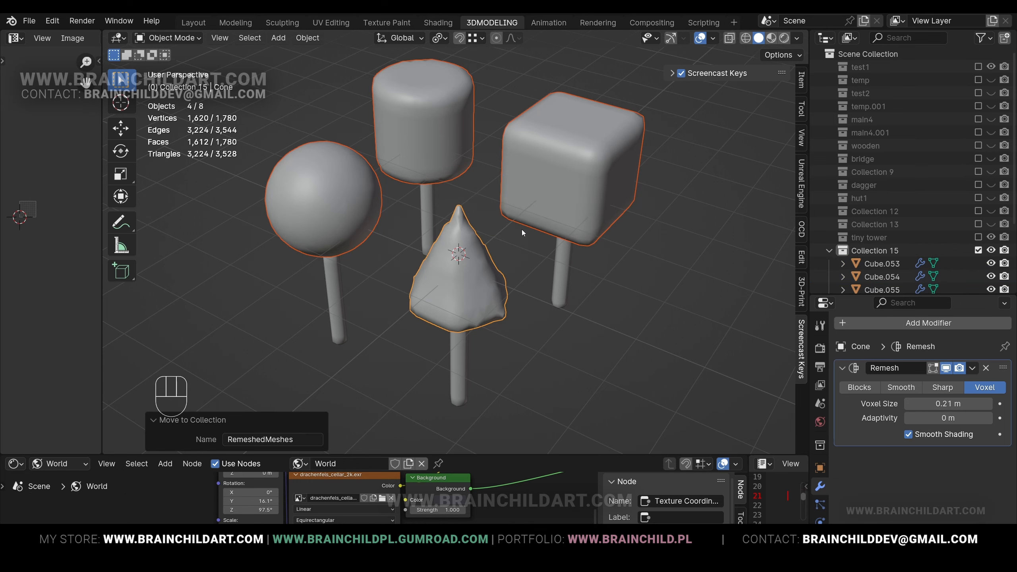
Duplicate the RemeshedMeshes collection and rename the copy Leaves.
middle_drag(521, 229, 539, 201)
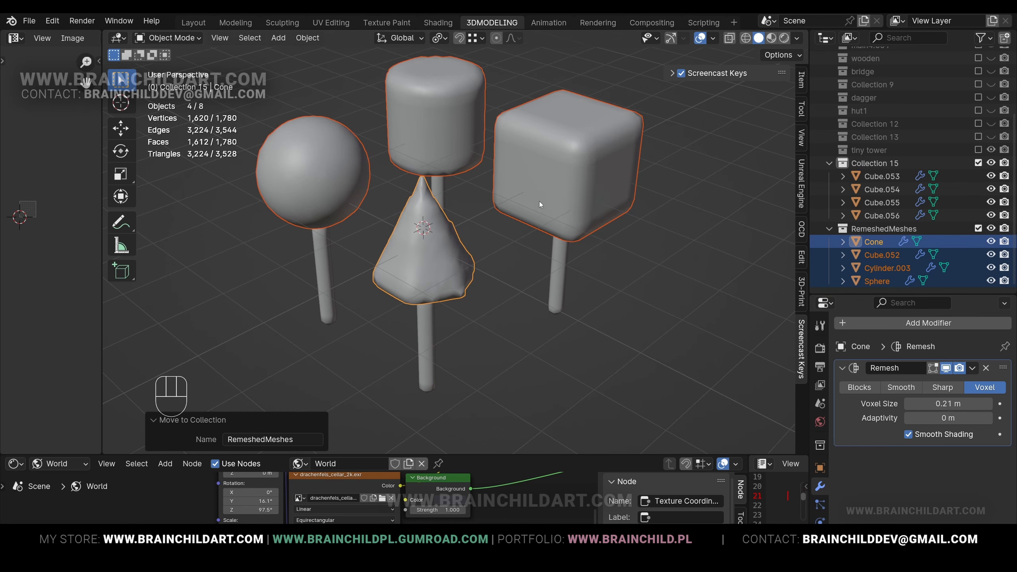
right_click(805, 229)
click(802, 236)
scroll(899, 236, down, 5)
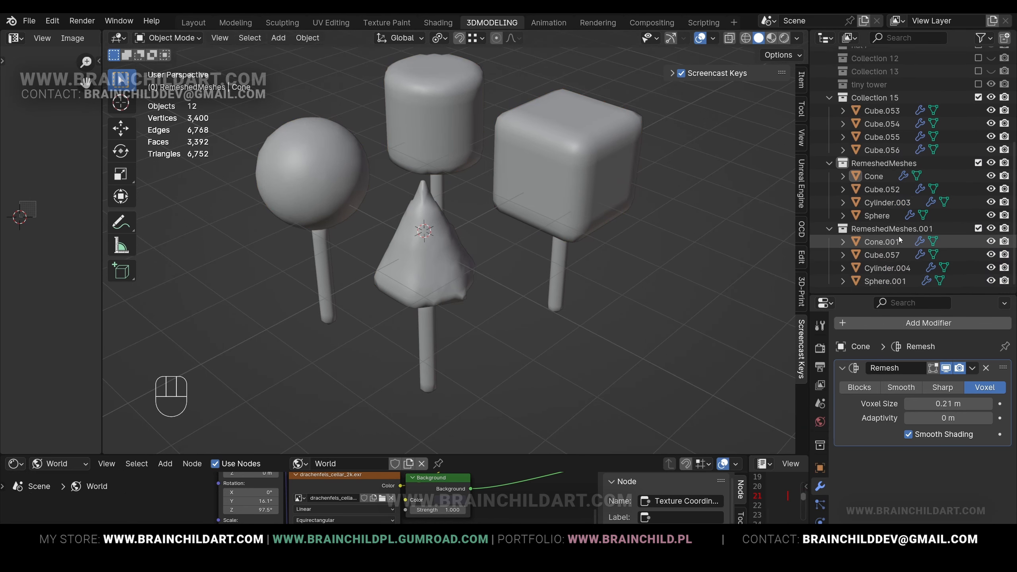
click(884, 229)
double_click(883, 229)
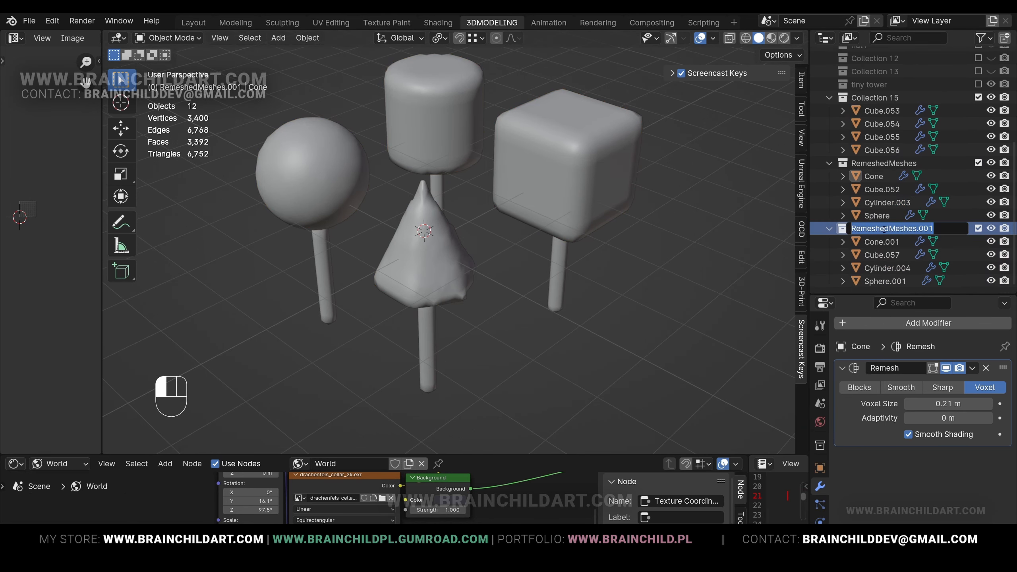
text(Leaves)
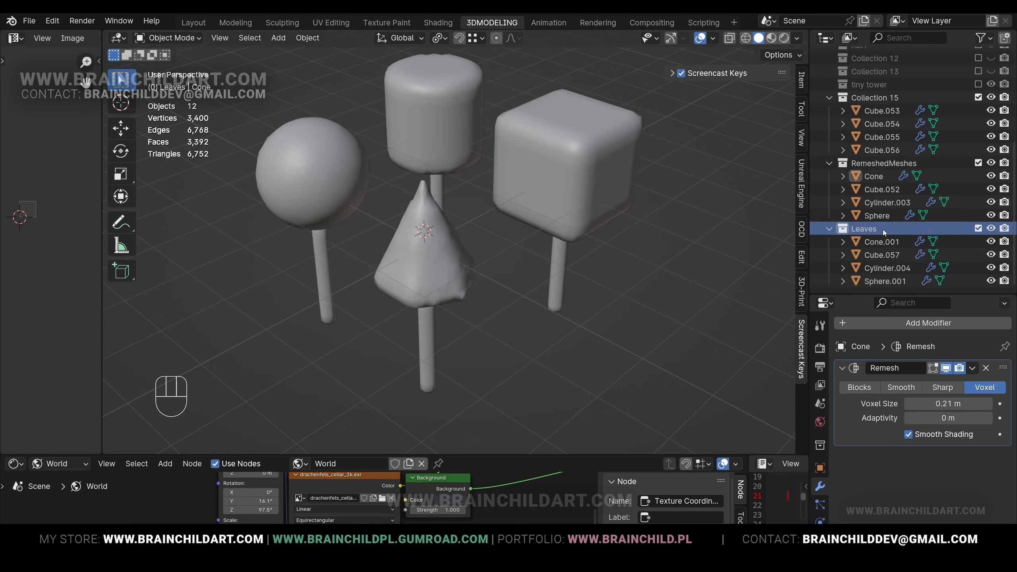
key(Return)
Select the four crowns in the Leaves collection, from Cone.001 to Sphere.001, and convert them to meshes.
shift+middle_drag(551, 252, 605, 228)
click(892, 255)
click(880, 242)
shift+click(867, 280)
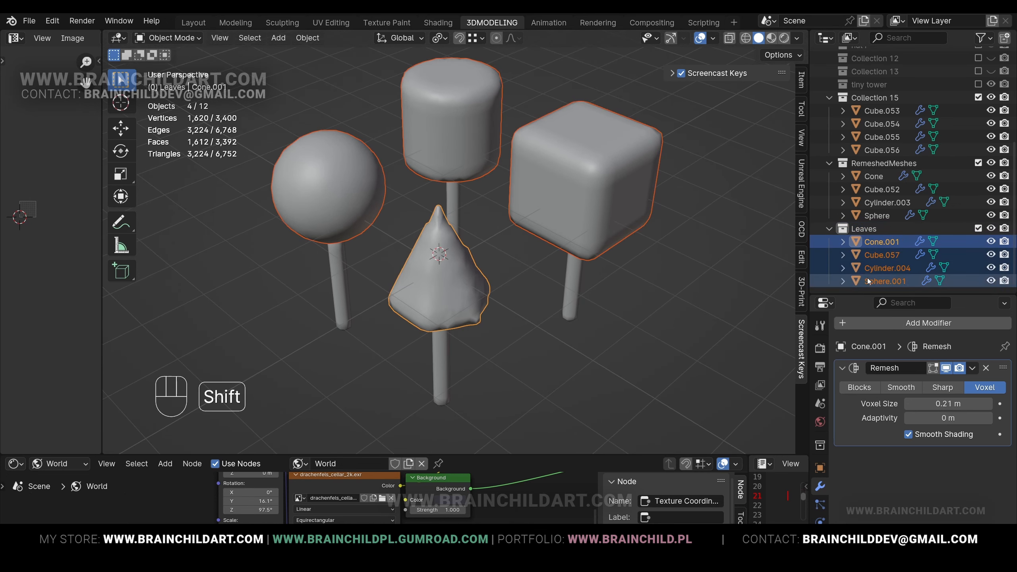
key(space)
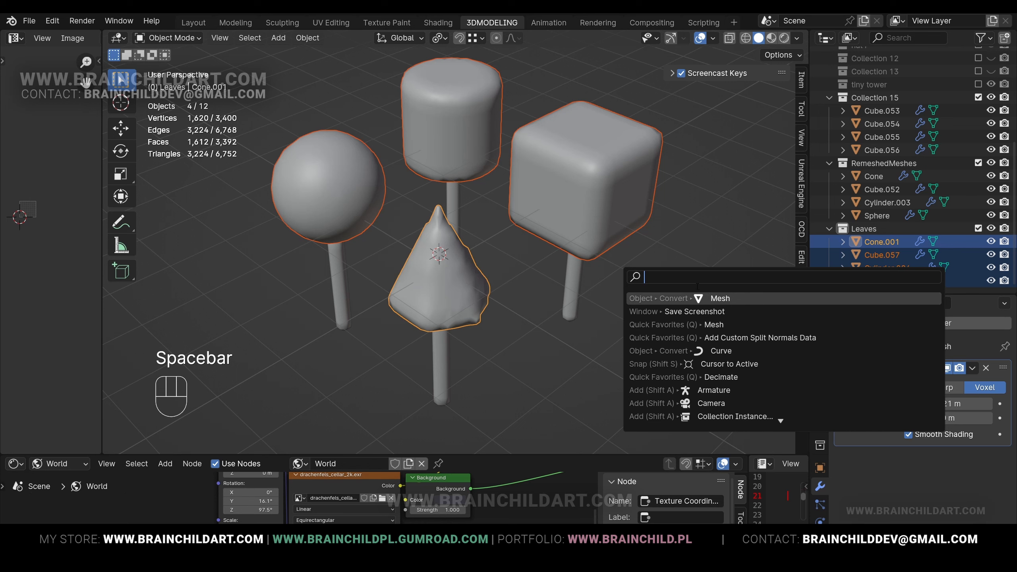
text(mesh)
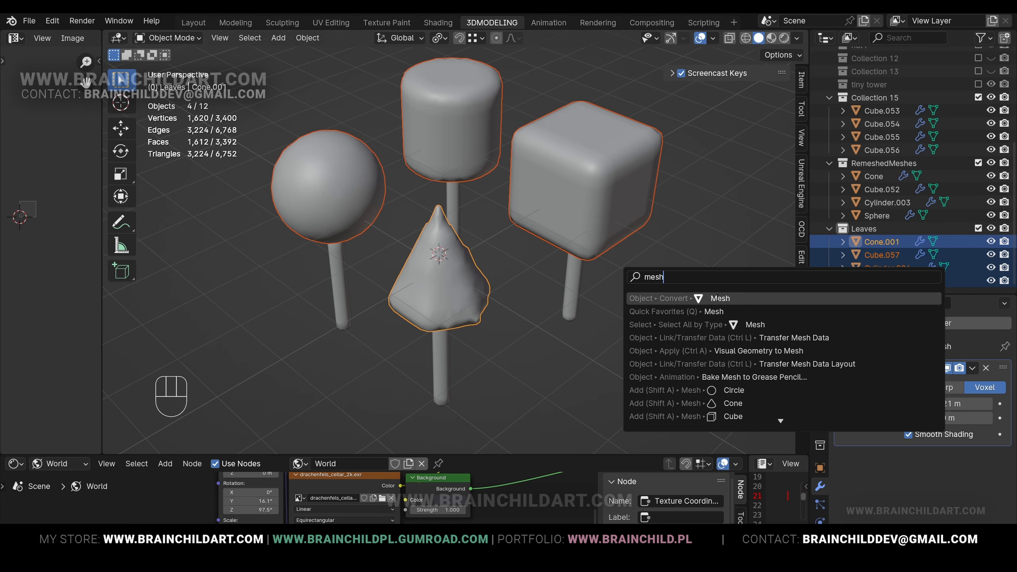
click(717, 298)
click(308, 38)
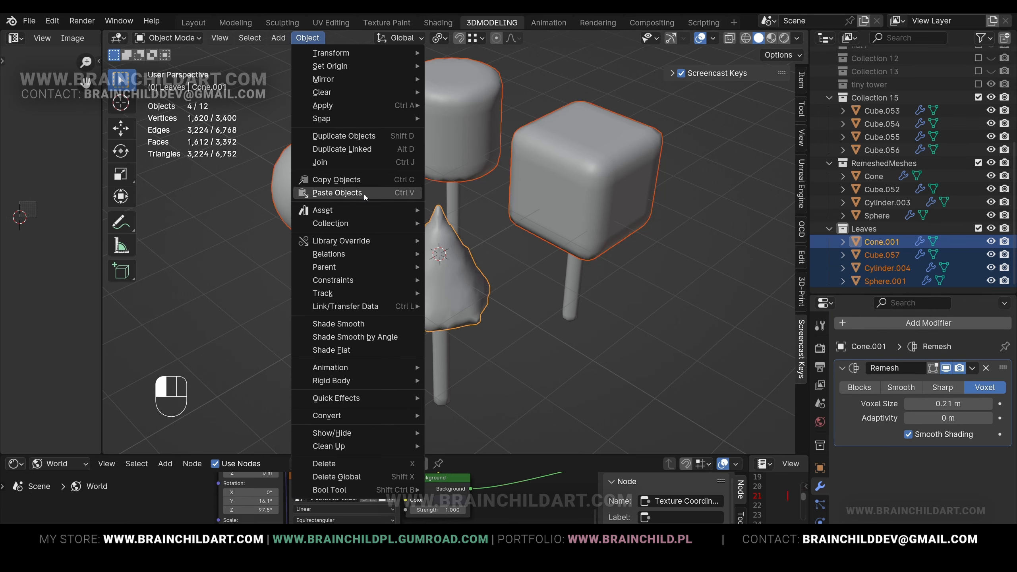
mouse_move(374, 414)
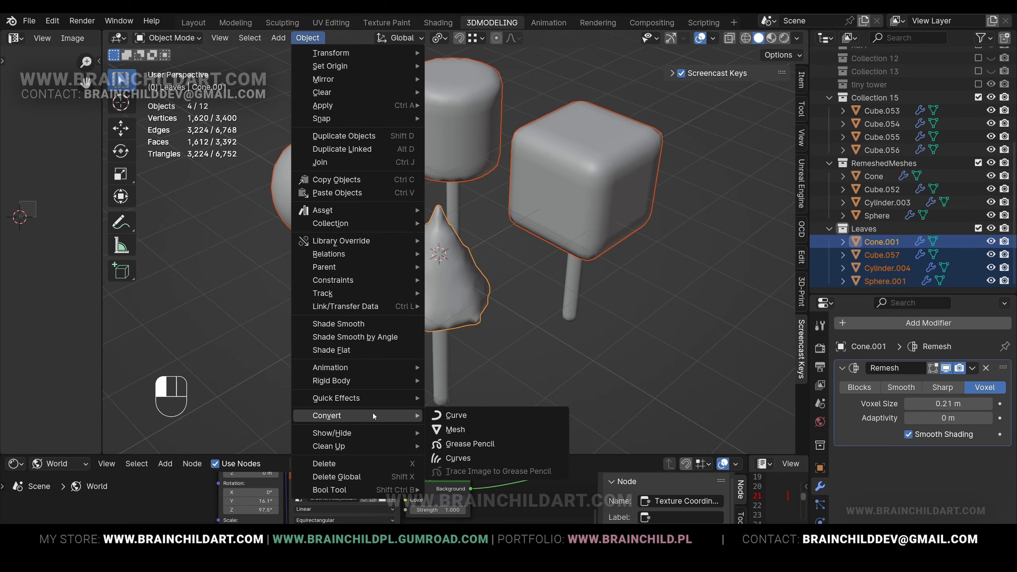
click(450, 430)
Check the converted crowns, select all four Leaves crowns together and enter Edit Mode.
click(455, 279)
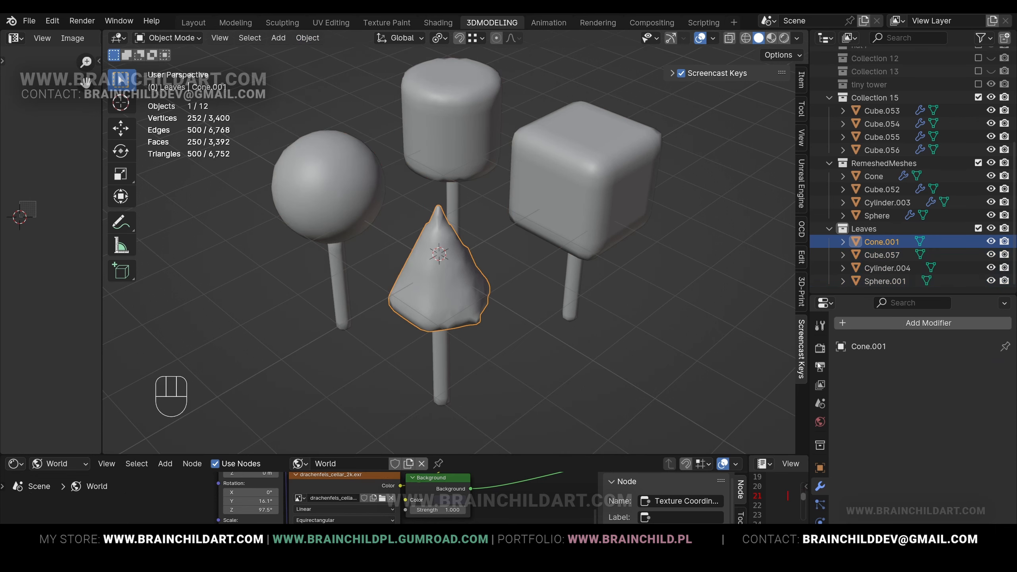
click(579, 170)
click(372, 192)
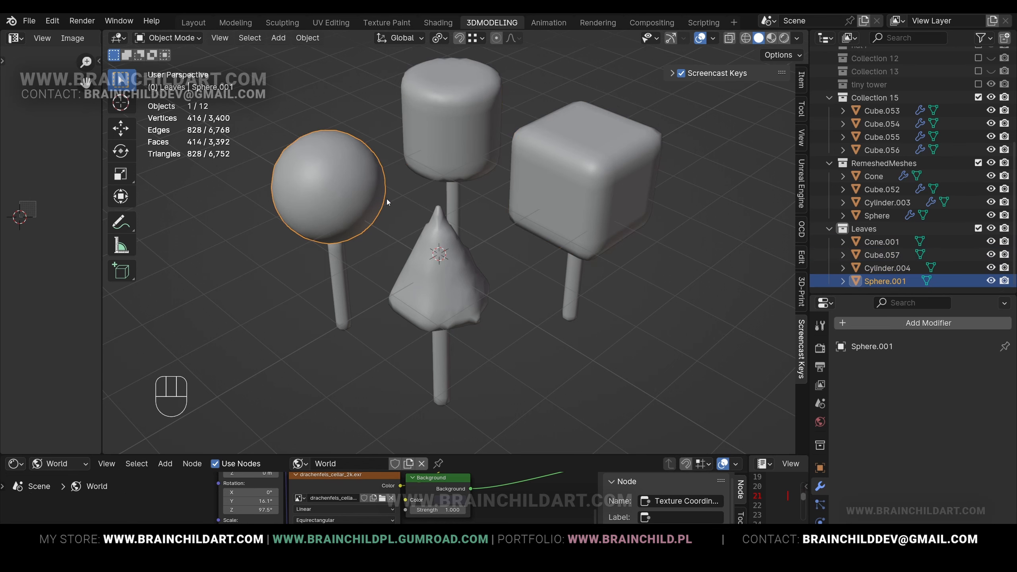
shift+click(432, 248)
shift+click(492, 161)
shift+click(572, 203)
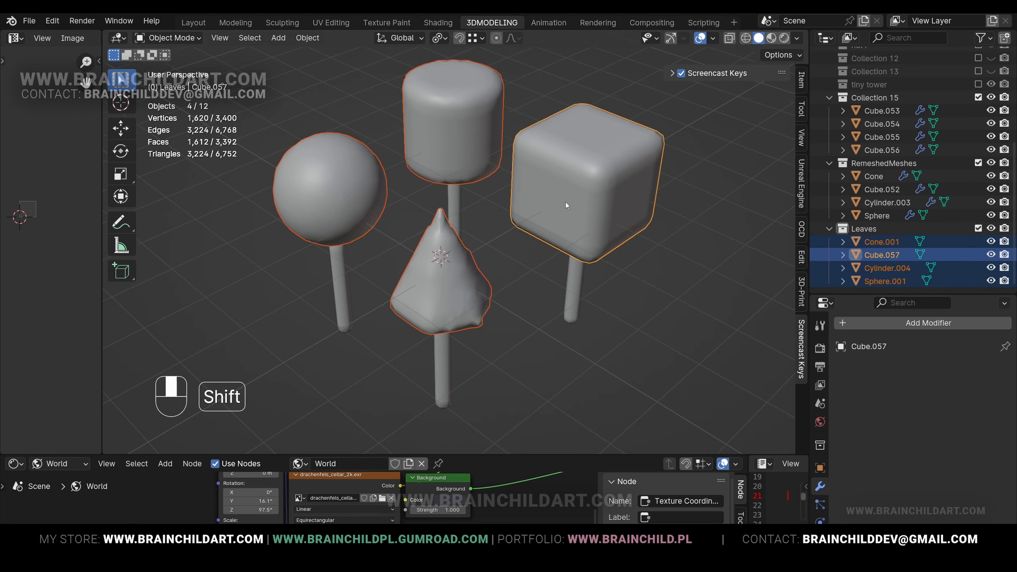
mouse_move(565, 202)
shift+middle_down()
mouse_move(578, 228)
mouse_move(553, 194)
shift+middle_up()
key(Tab)
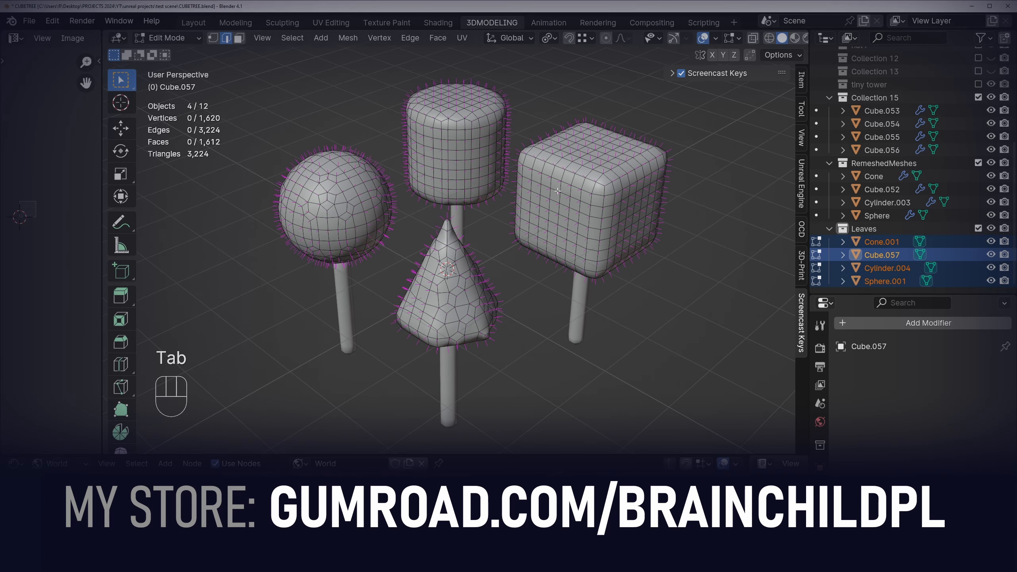
Select all of the cone crown's geometry and split it with Faces by Edges.
key(a)
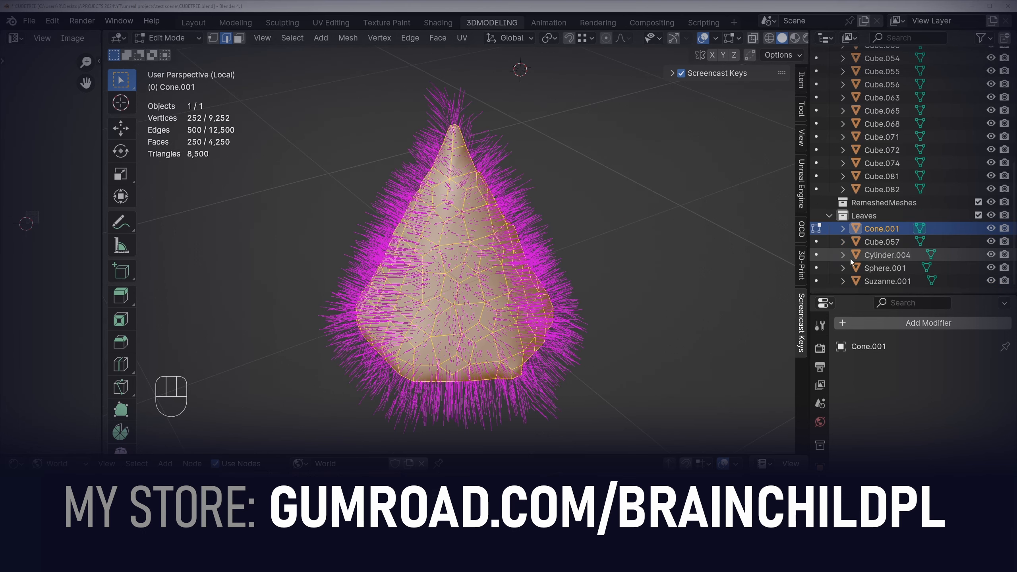
click(348, 38)
mouse_move(397, 139)
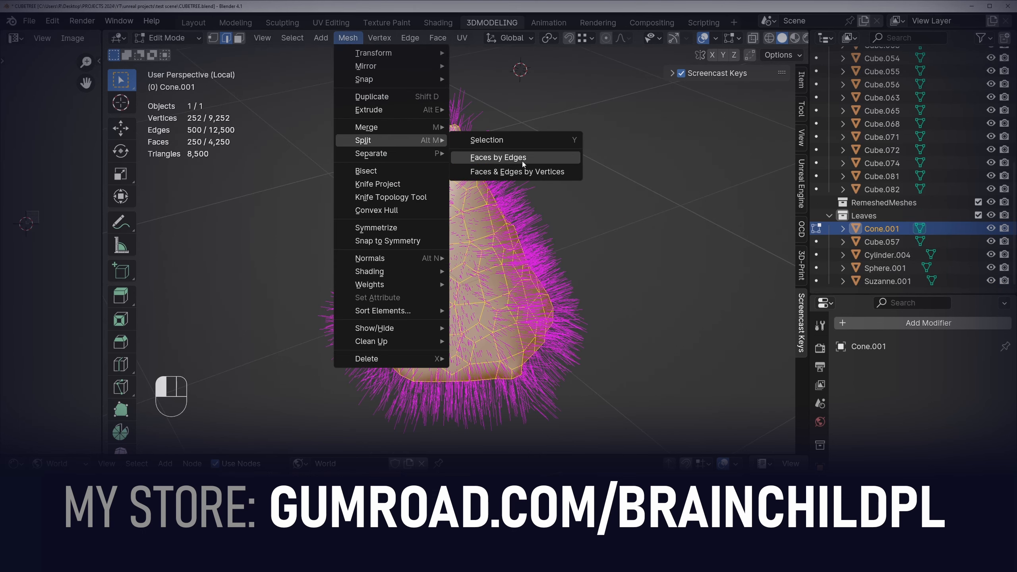
click(507, 158)
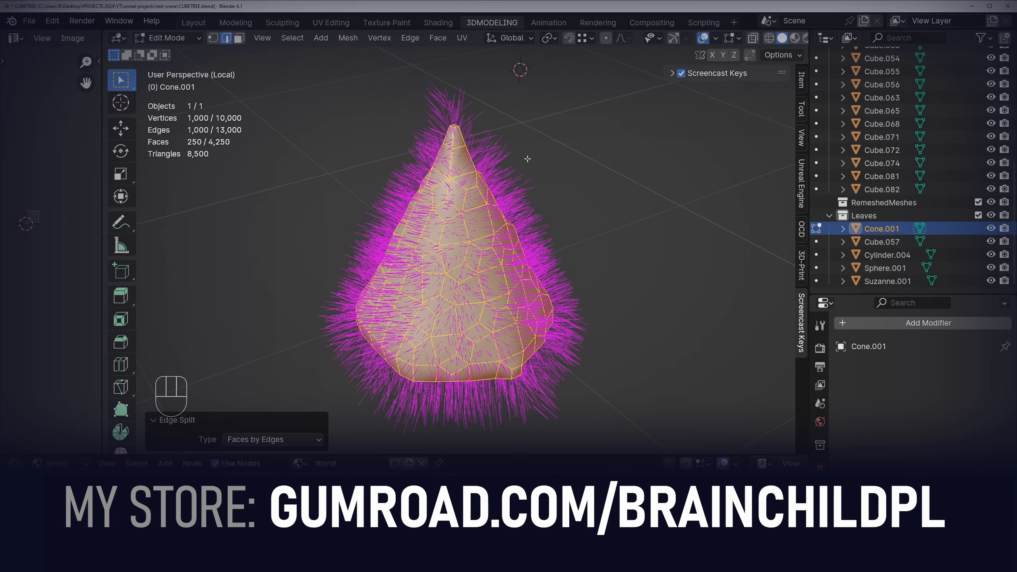
In face selection mode, pick a single split face on the upper part of the cone crown and scale it up.
scroll(515, 166, up, 2)
key(3)
click(484, 176)
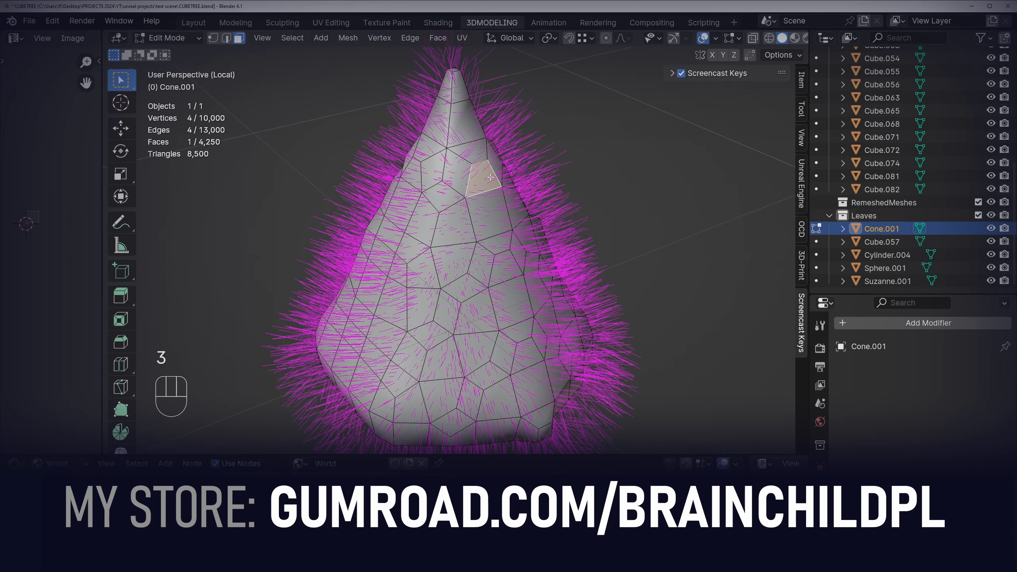
key(s)
click(523, 188)
key(s)
click(526, 192)
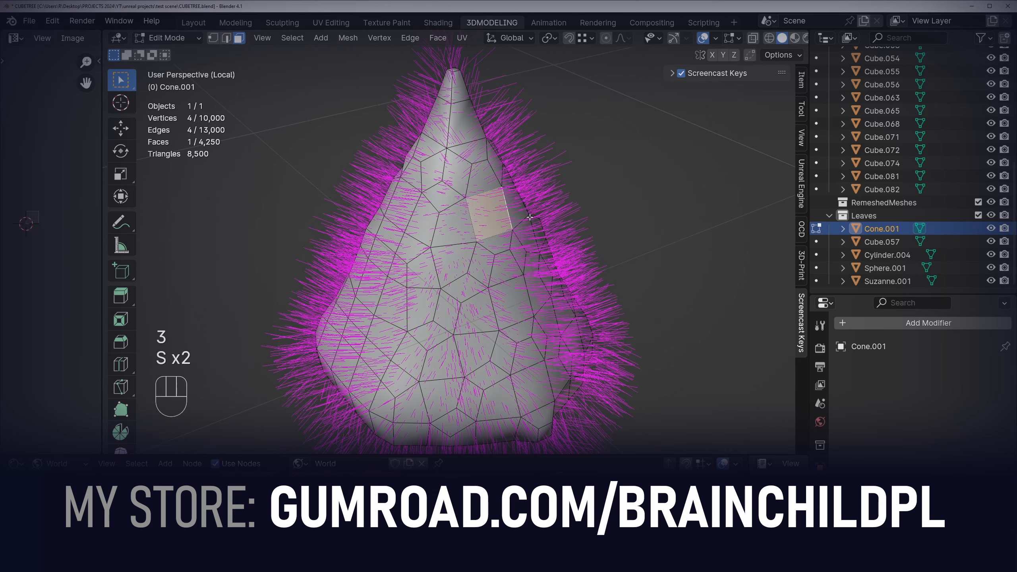
Select all the cone crown's faces, apply the Randomize transform, adjust its amount and inspect the scattered leaves in Object Mode.
scroll(470, 122, down, 1)
key(a)
scroll(432, 84, down, 1)
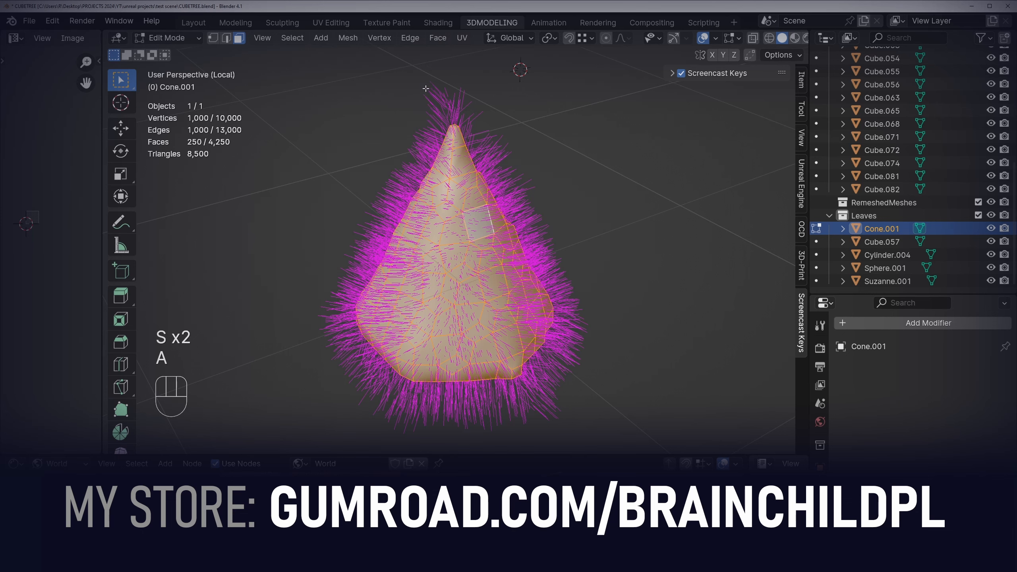
click(347, 37)
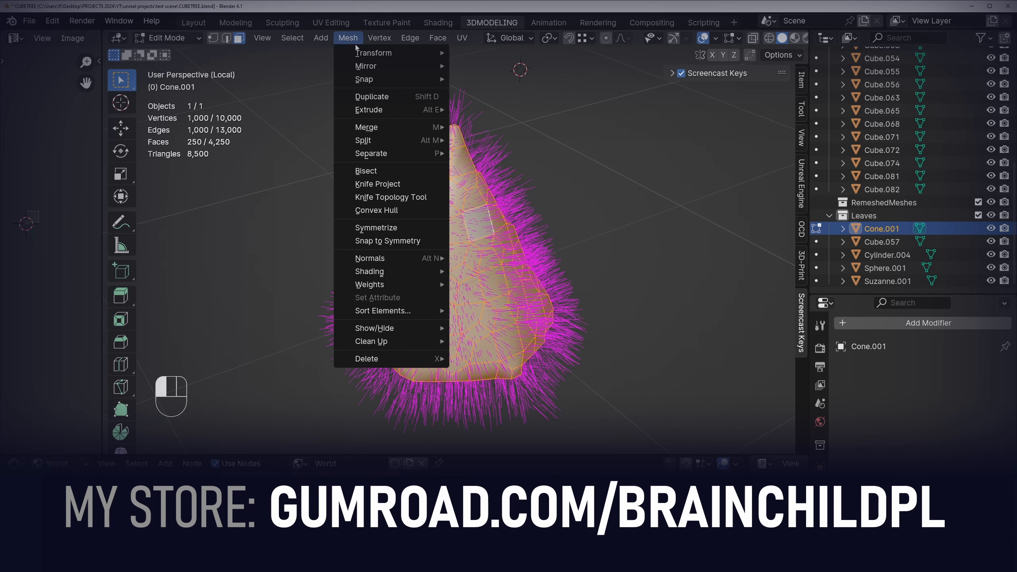
mouse_move(372, 53)
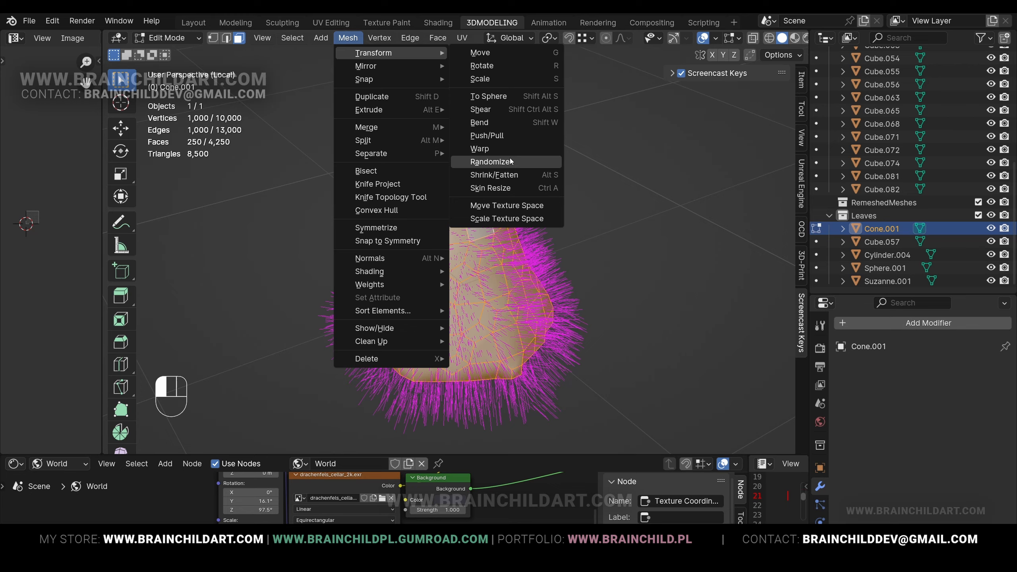
click(490, 162)
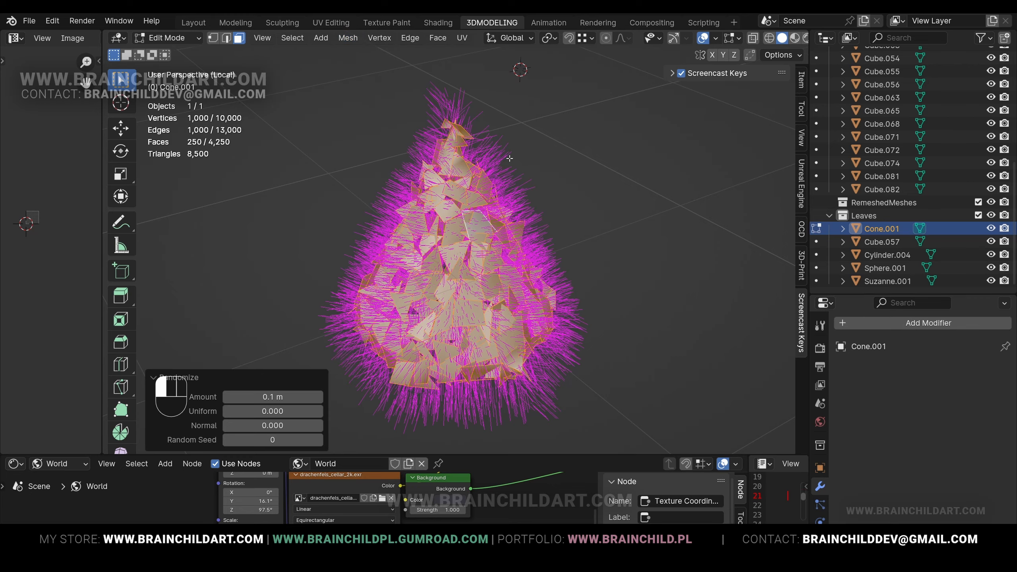
drag(269, 396, 292, 440)
drag(273, 396, 285, 396)
key(Tab)
scroll(534, 262, down, 5)
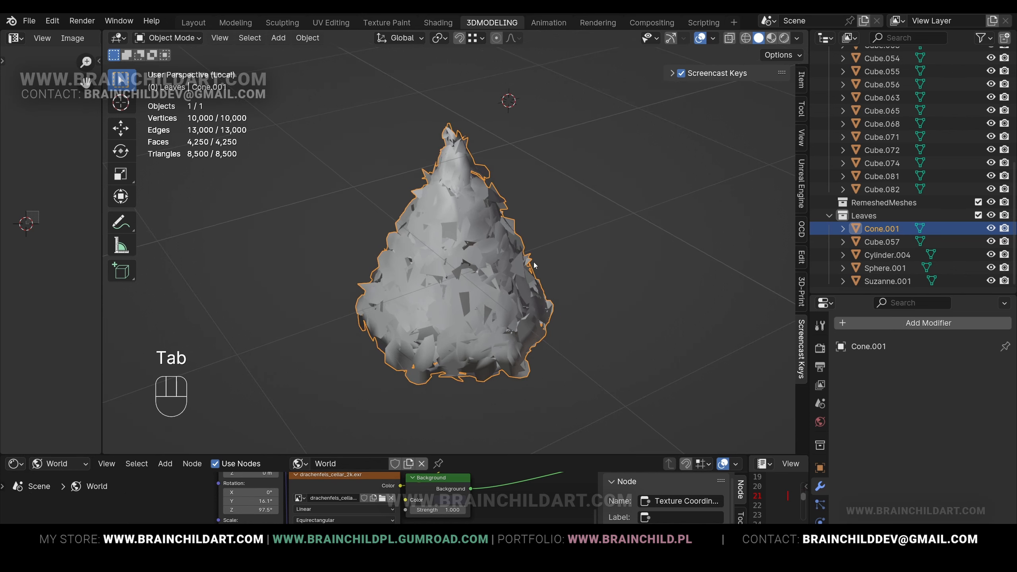
scroll(534, 261, up, 5)
key(Tab)
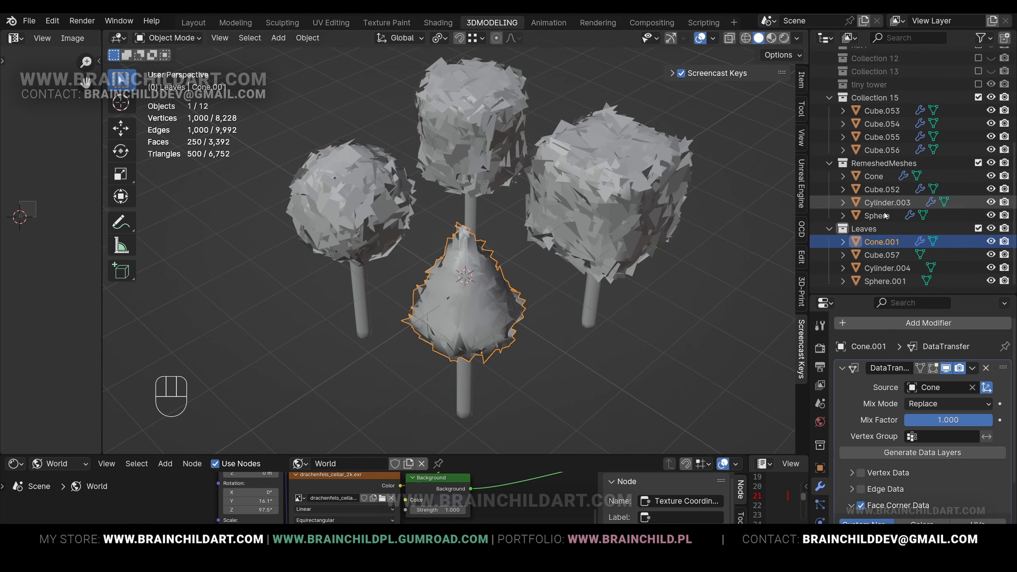
Toggle the viewport outline display off and on and compare the shading of the four leafy crowns.
click(797, 37)
click(723, 389)
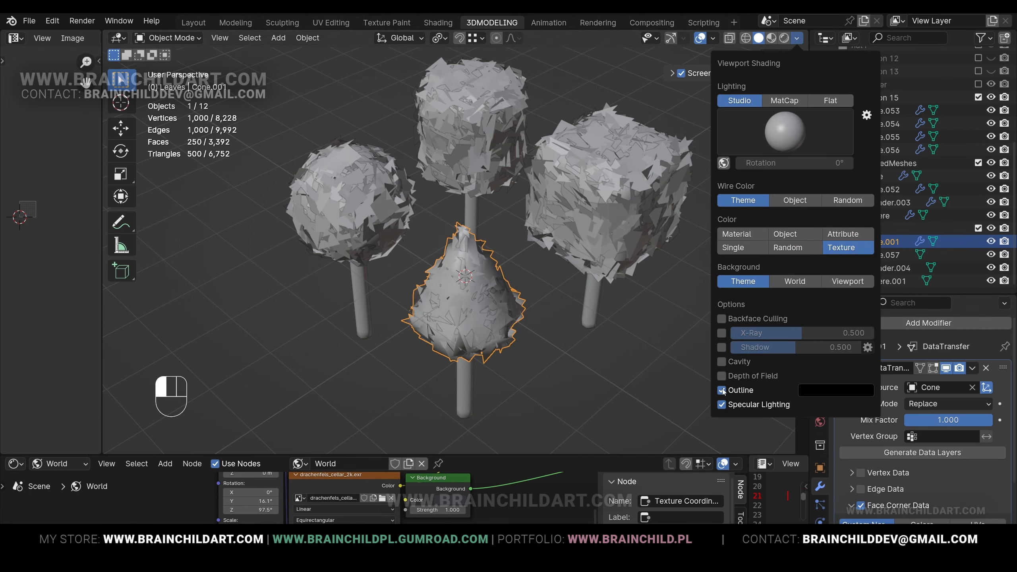
click(723, 388)
click(722, 389)
click(722, 388)
scroll(620, 247, up, 1)
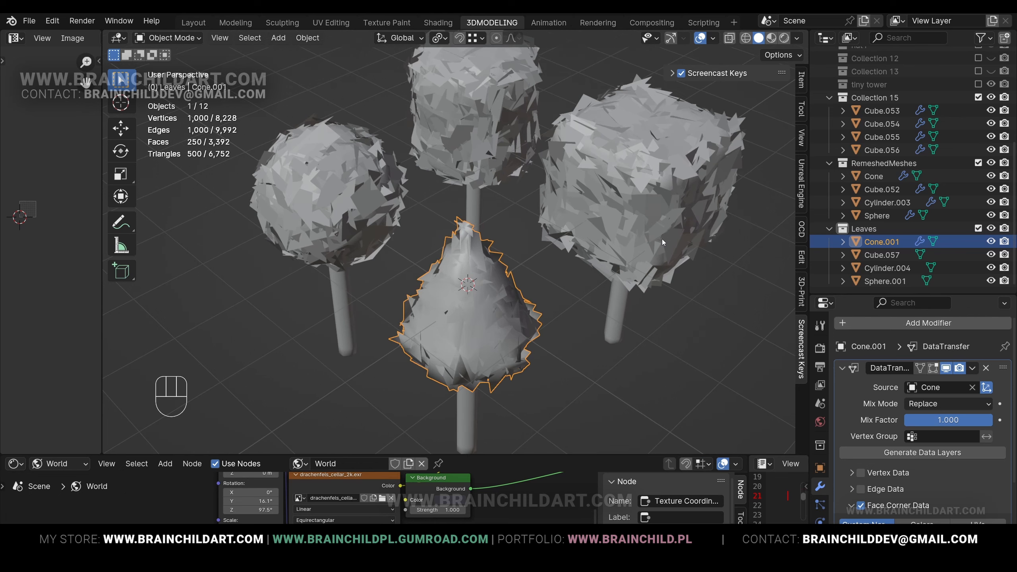
middle_drag(662, 238, 657, 229)
scroll(574, 297, down, 1)
click(575, 297)
scroll(572, 266, down, 1)
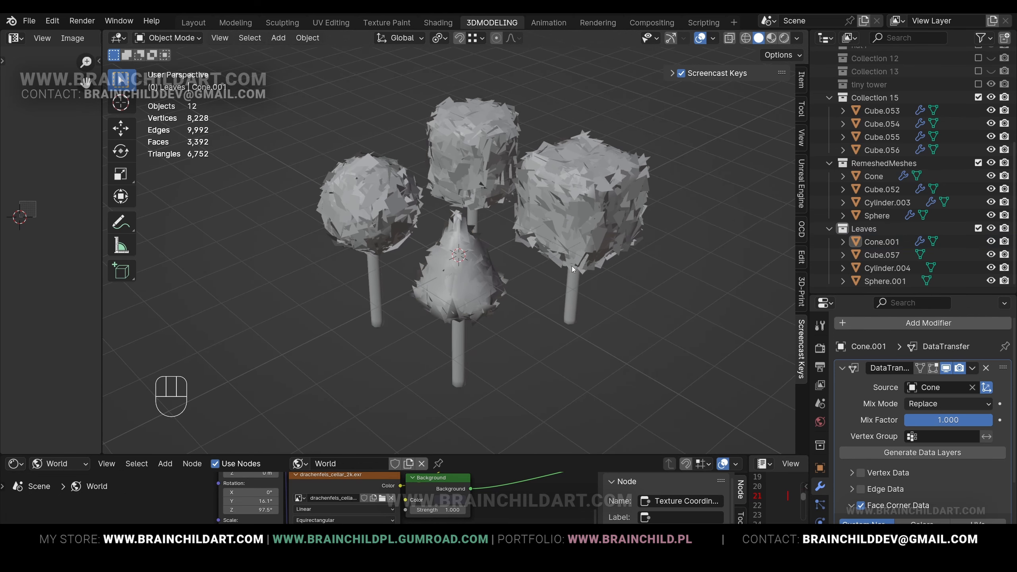
Add a DataTransfer modifier to the leafy cube crown Cube.057.
click(603, 203)
scroll(589, 214, up, 1)
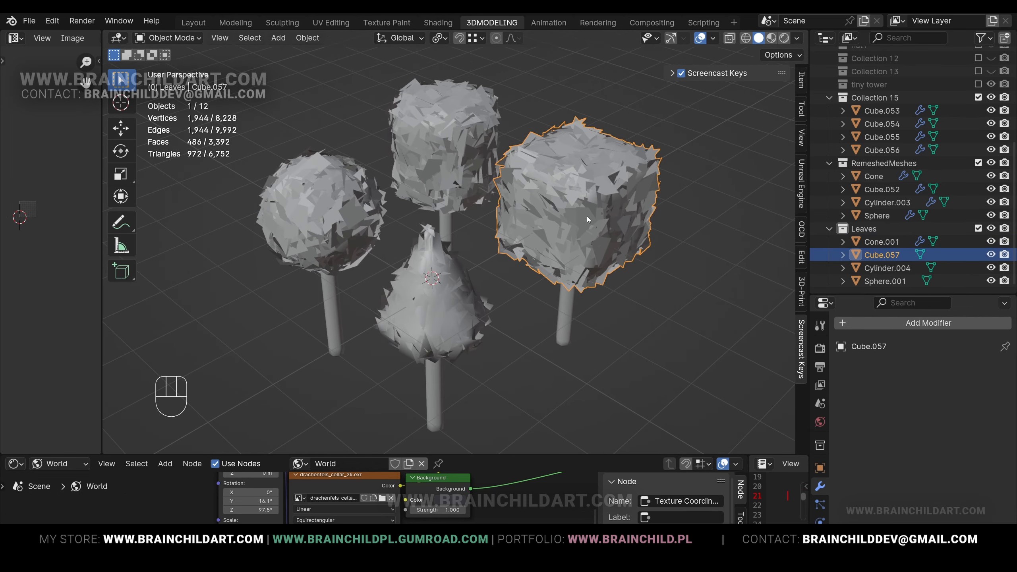
click(886, 324)
text(data)
click(777, 351)
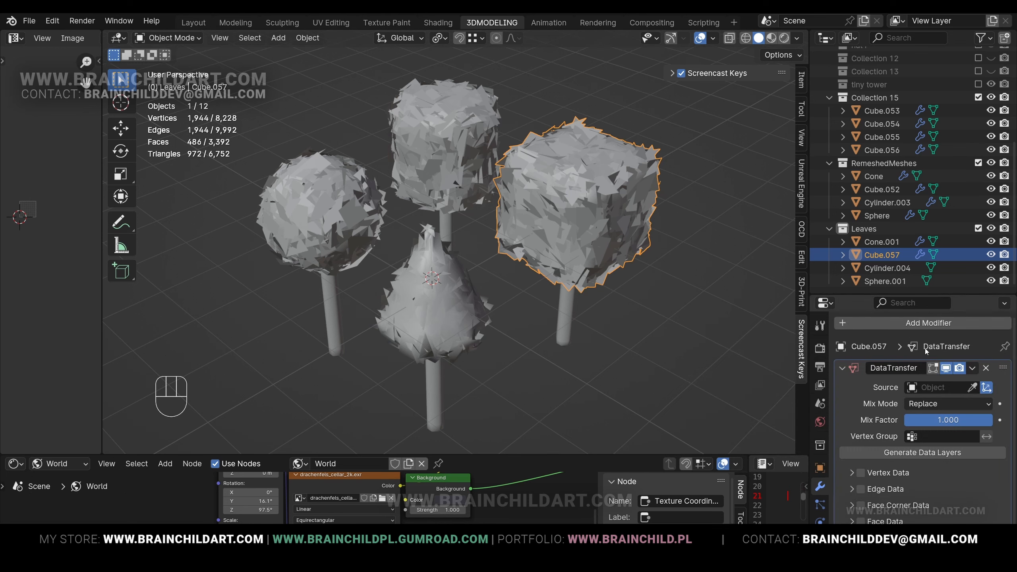
Copy the cube crown's DataTransfer modifier to the leafy cylinder and sphere crowns.
shift+click(459, 140)
shift+click(347, 207)
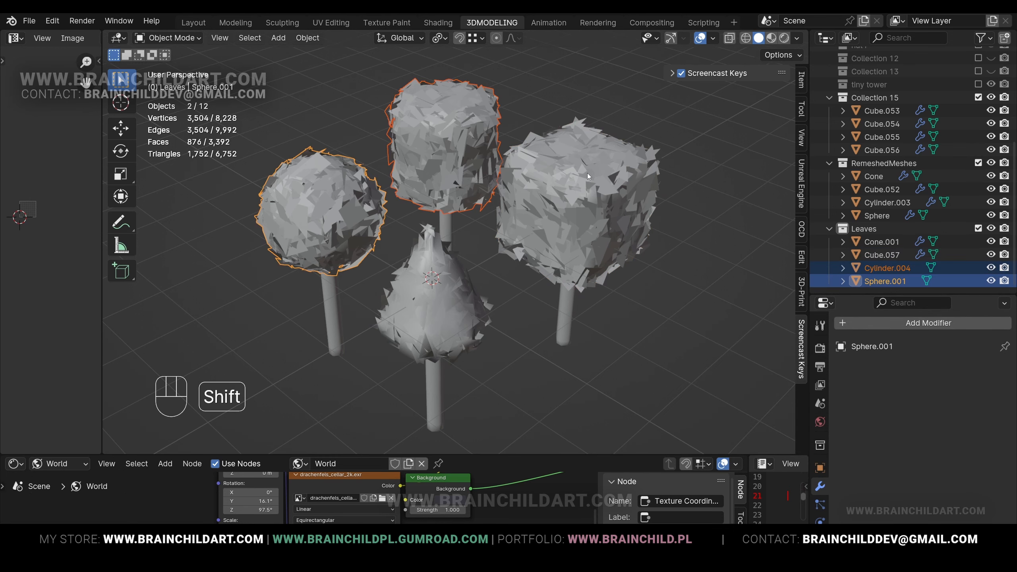
shift+click(587, 174)
click(972, 369)
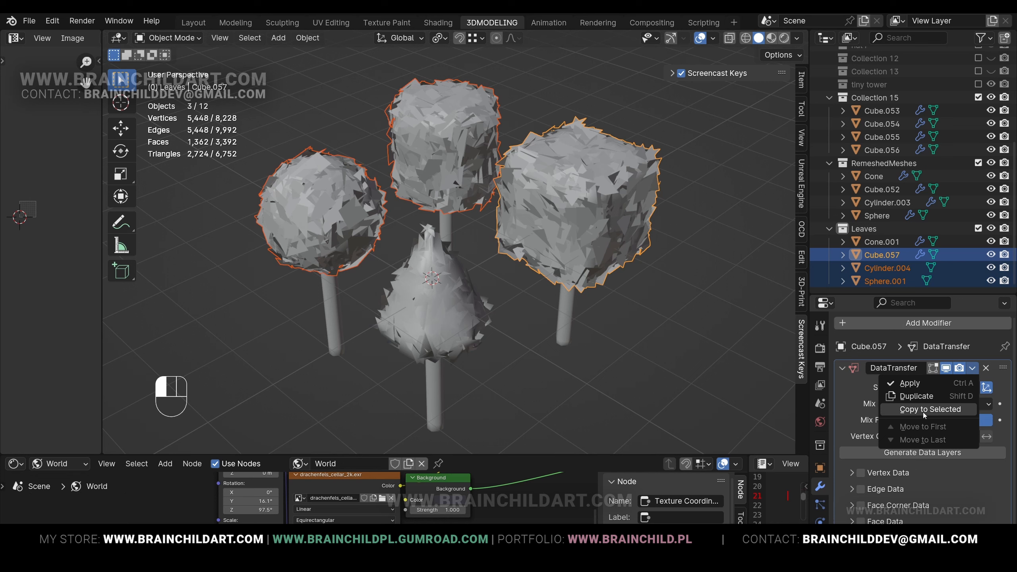
click(923, 410)
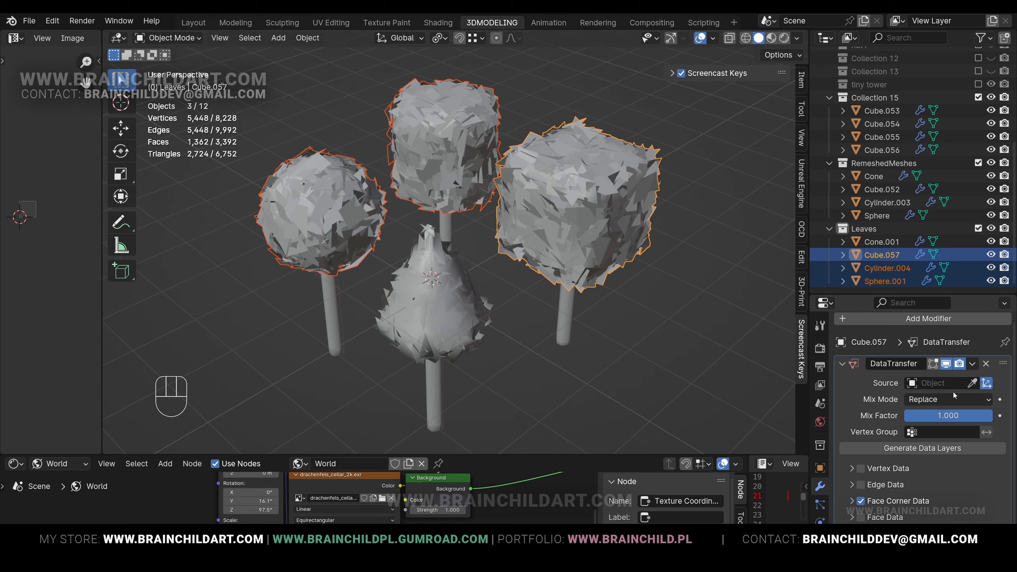
Set the source of the leafy cube crown's DataTransfer modifier to the remeshed Cube.052.
click(632, 151)
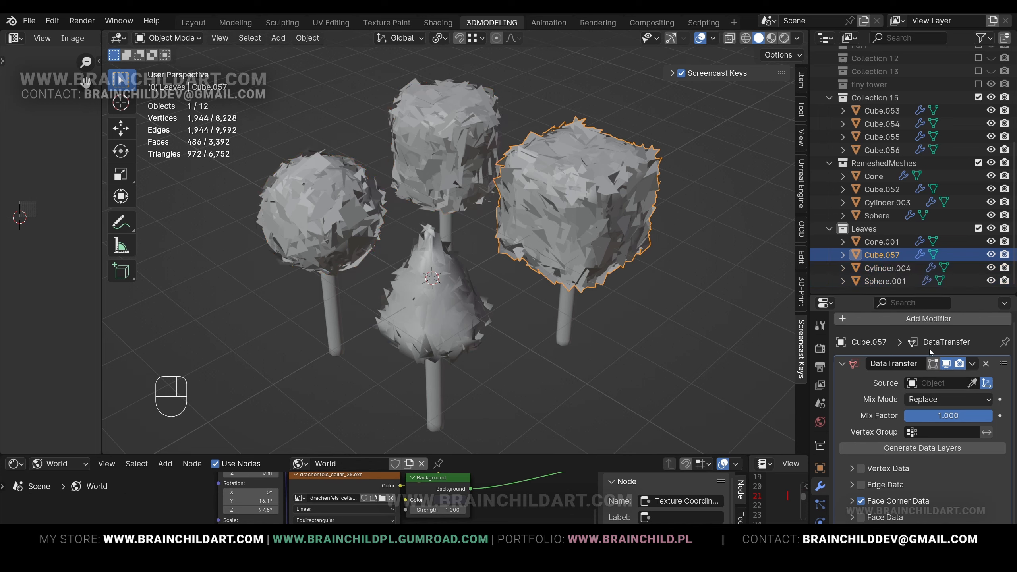
click(870, 189)
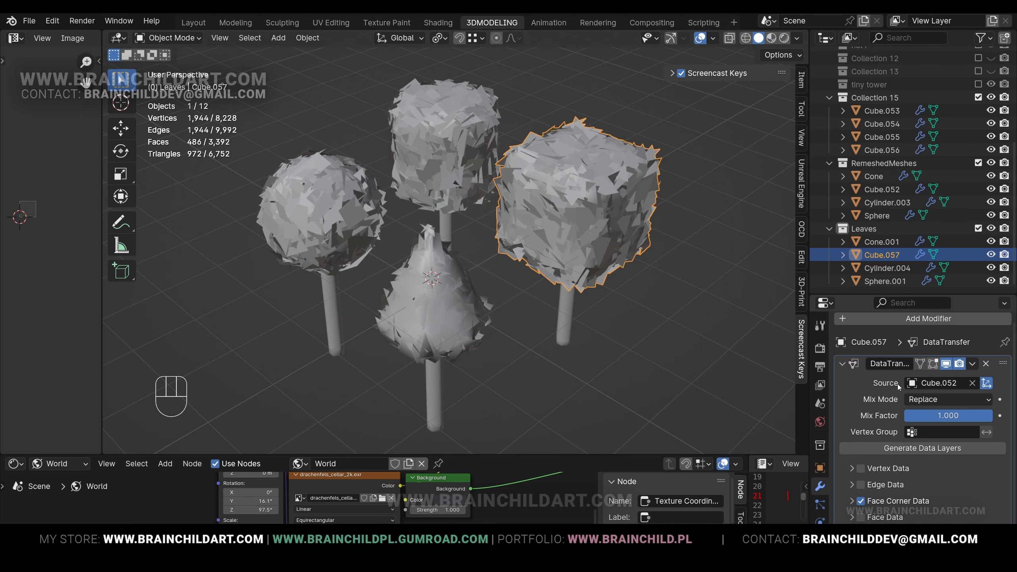
shift+middle_drag(615, 228, 633, 229)
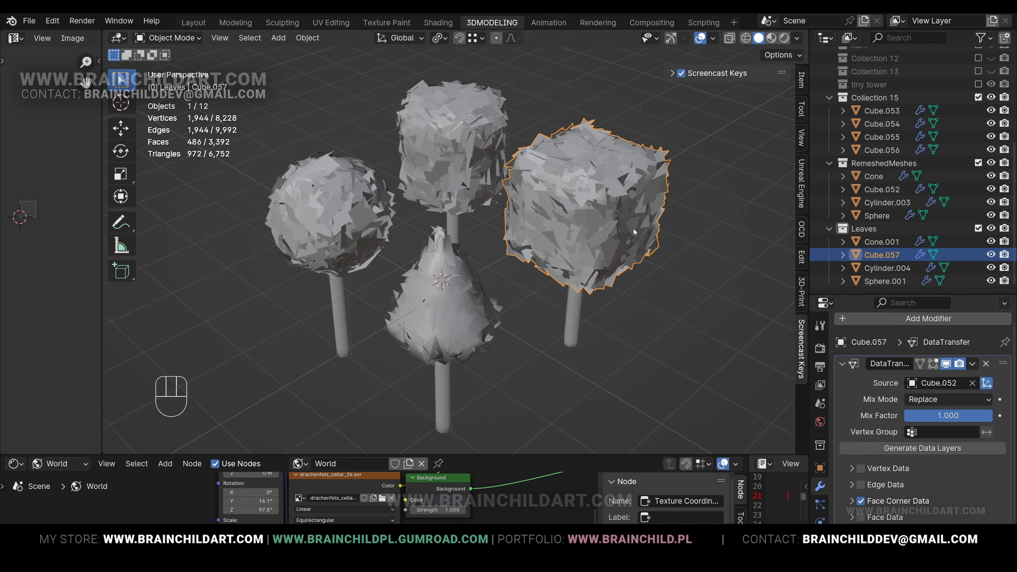
Check the remeshed Cube.052 and the leafy Cube.057 by selecting each and starting a move without keeping it.
click(877, 190)
key(g)
right_click(675, 204)
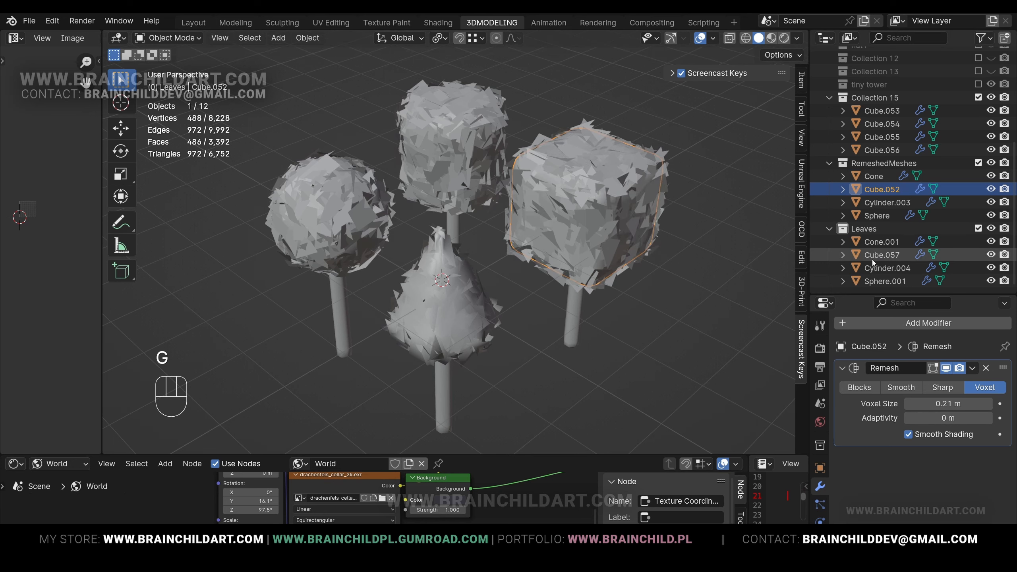
click(872, 258)
key(g)
right_click(619, 192)
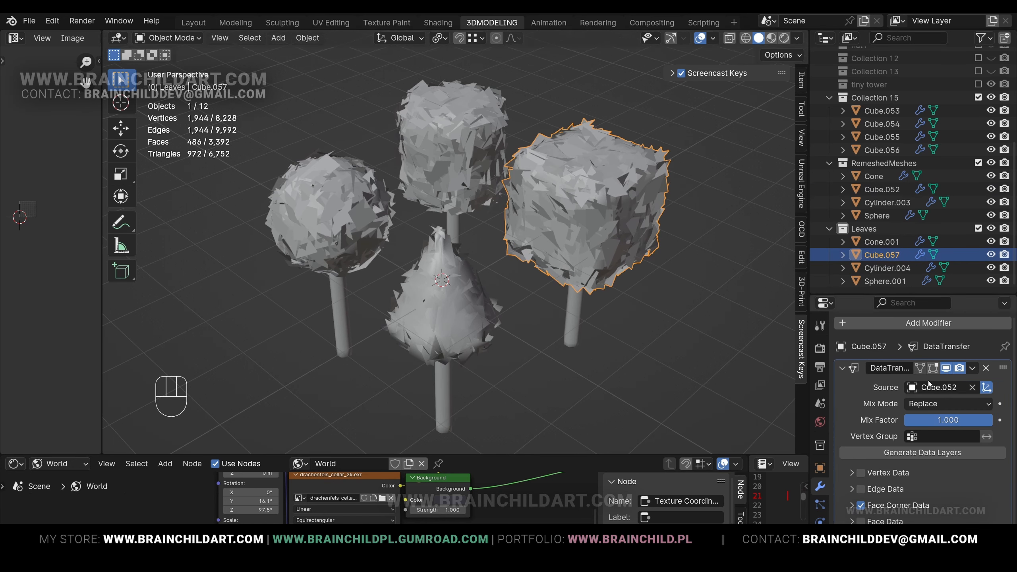
Expand Face Corner Data in the leafy cube crown's DataTransfer modifier and enable the transfer of custom normals.
scroll(903, 431, down, 1)
click(846, 503)
scroll(865, 480, down, 4)
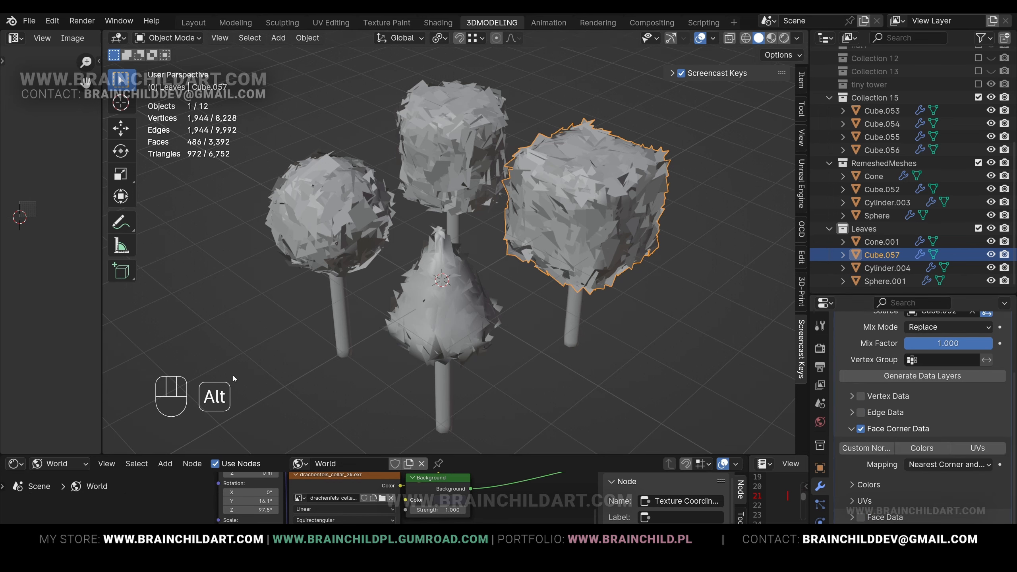
click(864, 449)
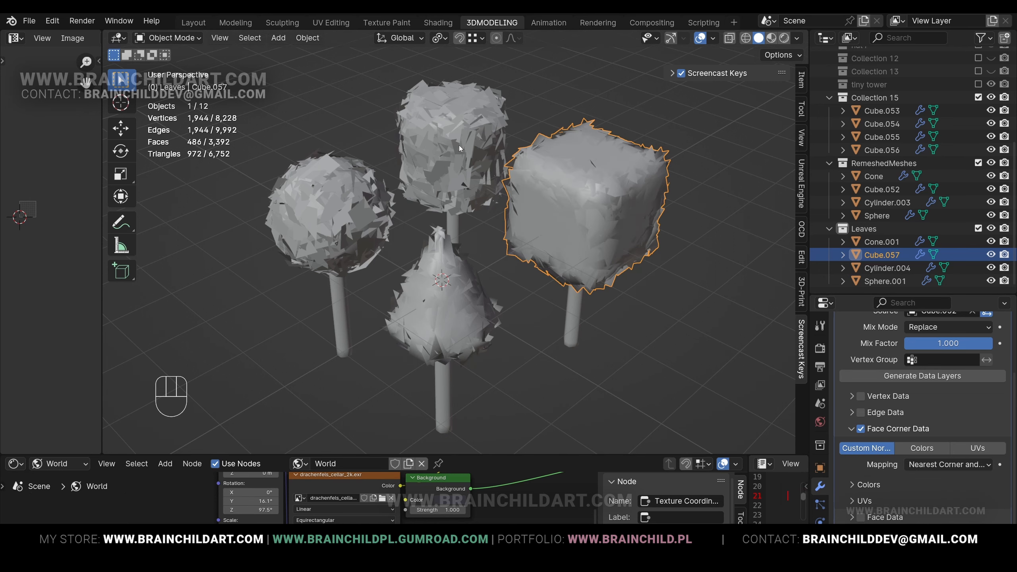
Set the source of the leafy cylinder crown's DataTransfer modifier to the remeshed Cylinder.003.
click(459, 145)
shift+click(359, 194)
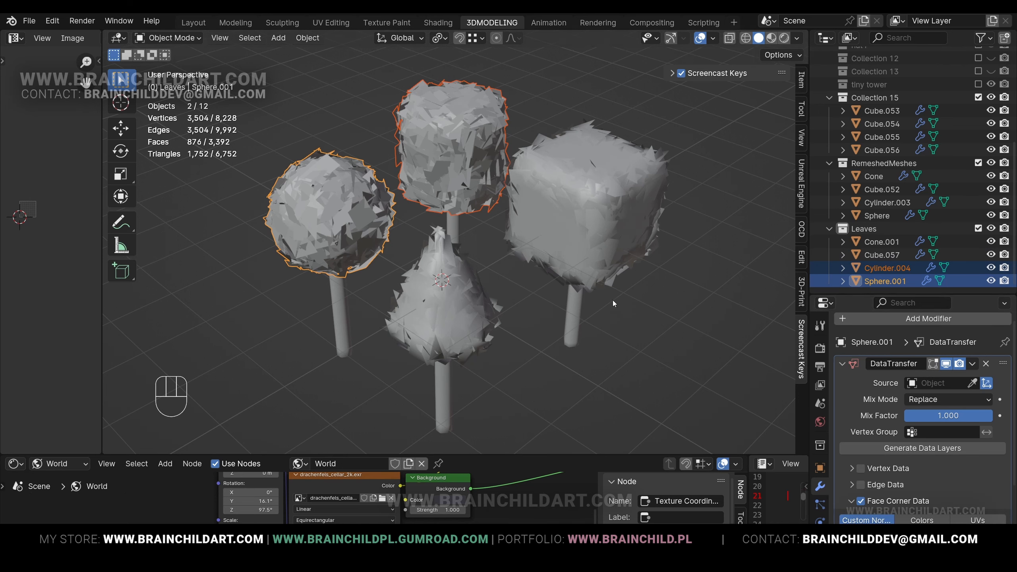
shift+middle_drag(600, 246, 729, 306)
click(480, 137)
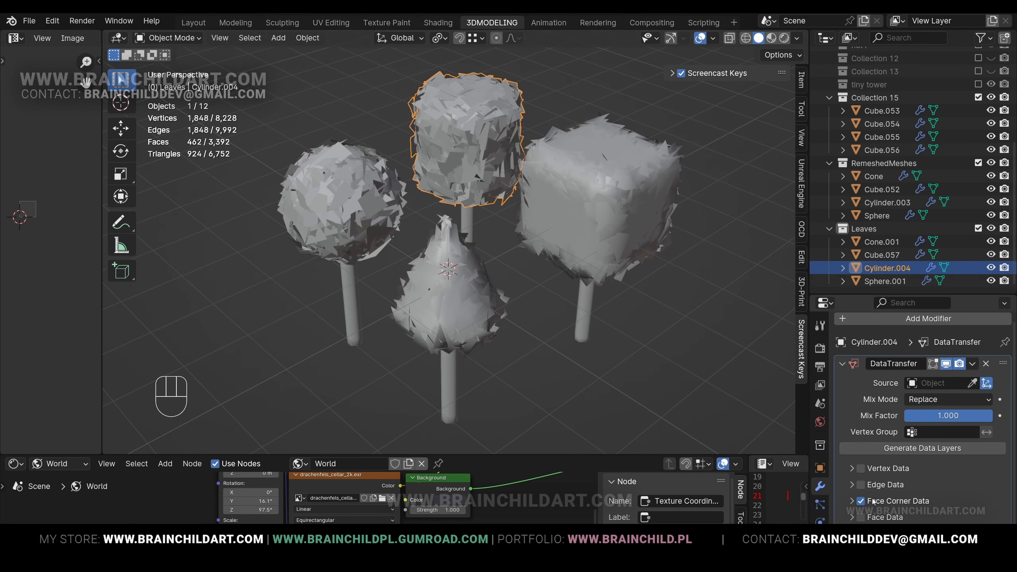
scroll(869, 496, down, 2)
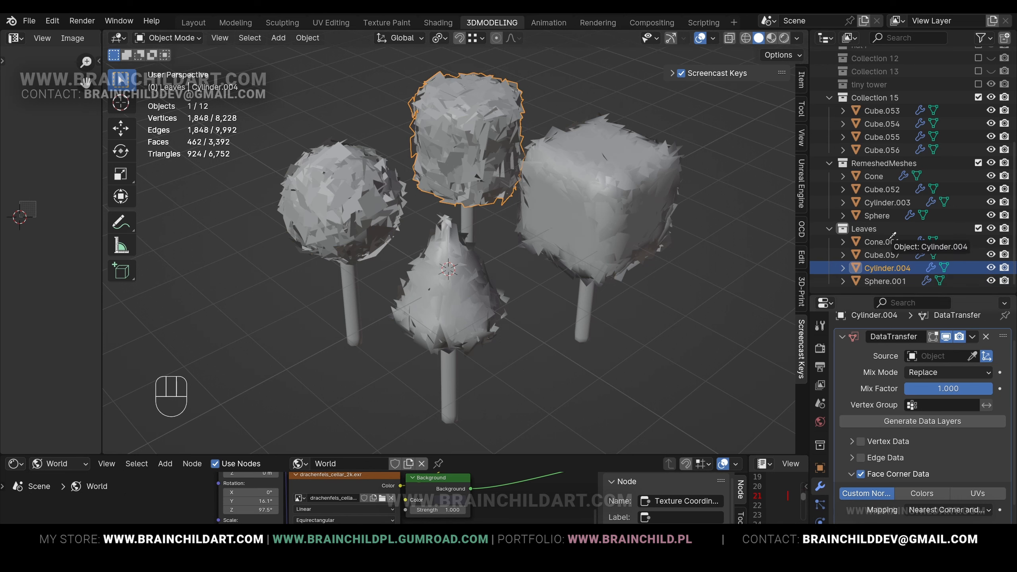
click(890, 200)
Set the source of the leafy sphere crown's DataTransfer modifier to the remeshed Sphere and view the trees in rendered shading.
click(375, 195)
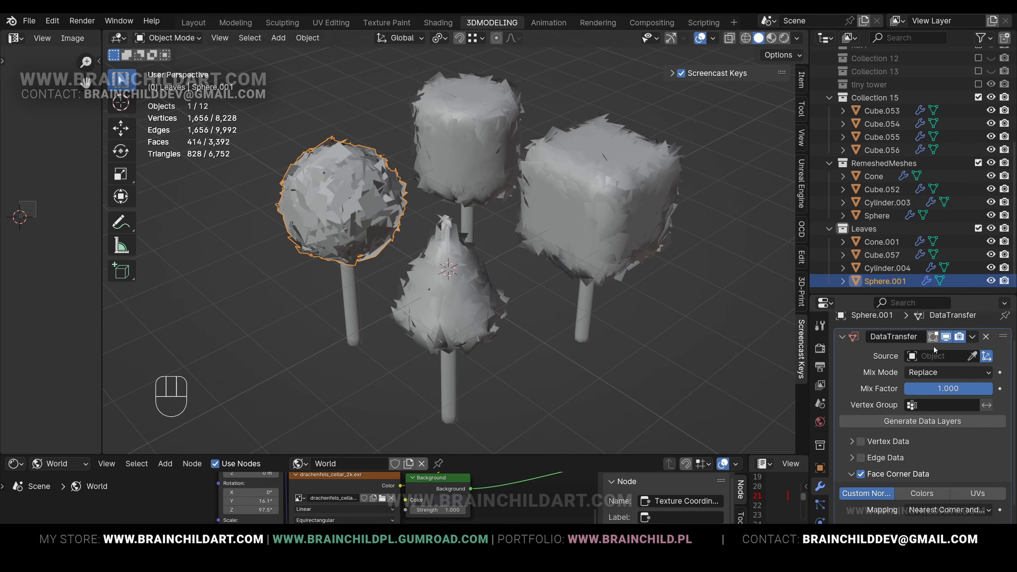
click(885, 212)
click(530, 265)
mouse_move(530, 265)
middle_down()
mouse_move(583, 281)
mouse_move(551, 245)
mouse_move(499, 251)
mouse_move(567, 267)
middle_up()
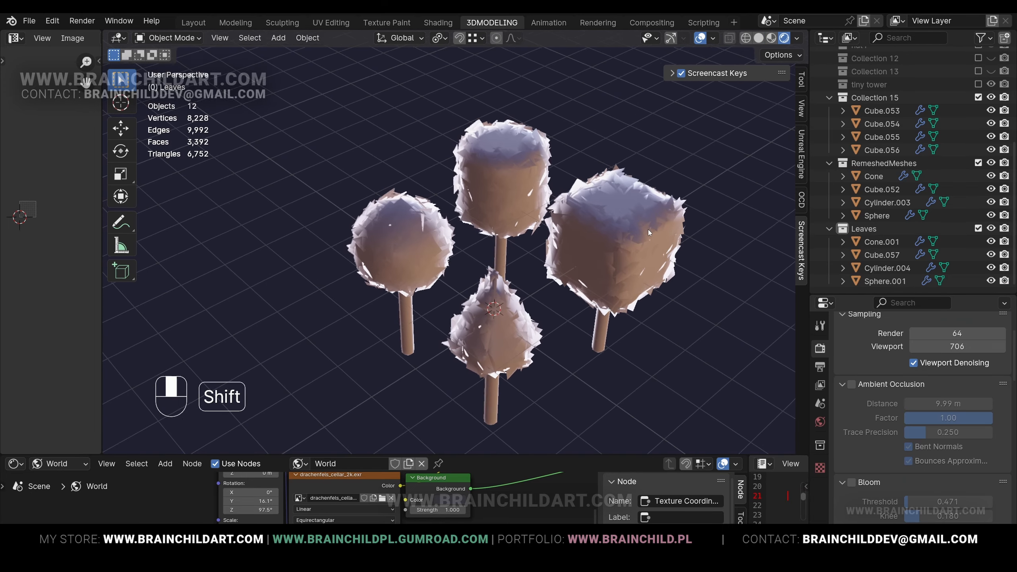
shift+middle_drag(648, 229, 549, 229)
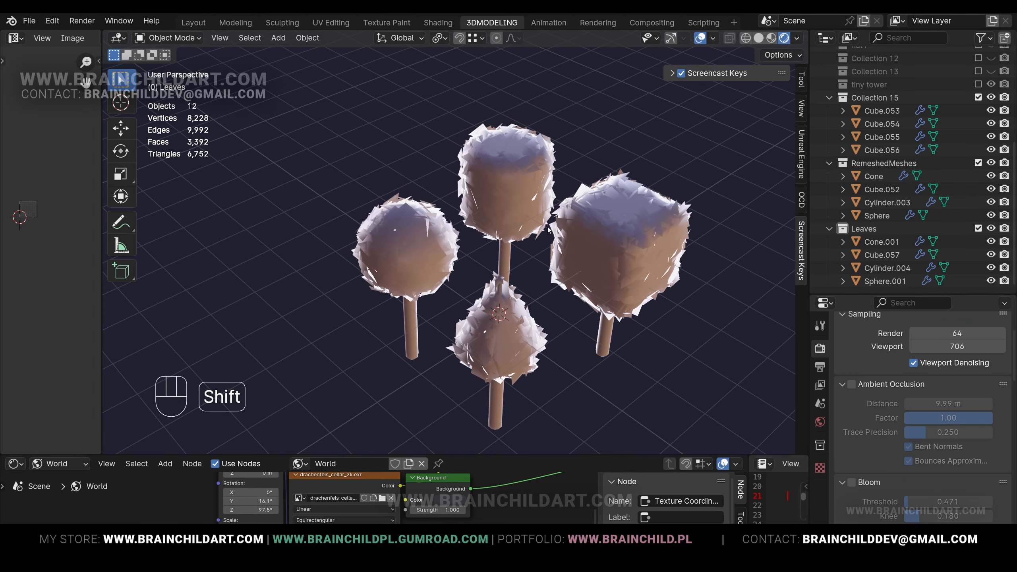
Add a monkey mesh and move it about 2.58 m along the X axis.
scroll(548, 229, up, 3)
key(shift+a)
mouse_move(537, 222)
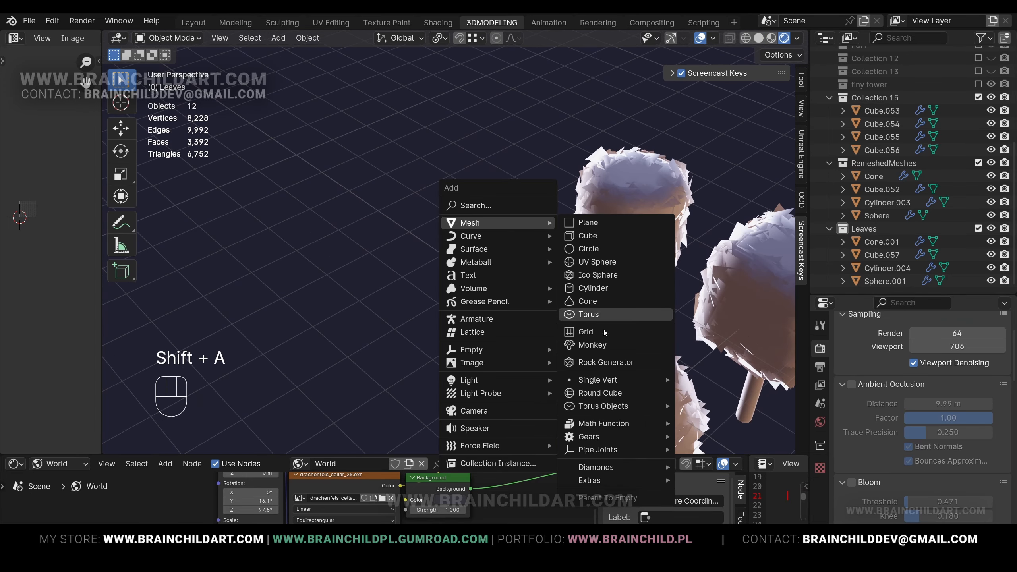
click(594, 346)
scroll(458, 243, down, 3)
key(g)
key(x)
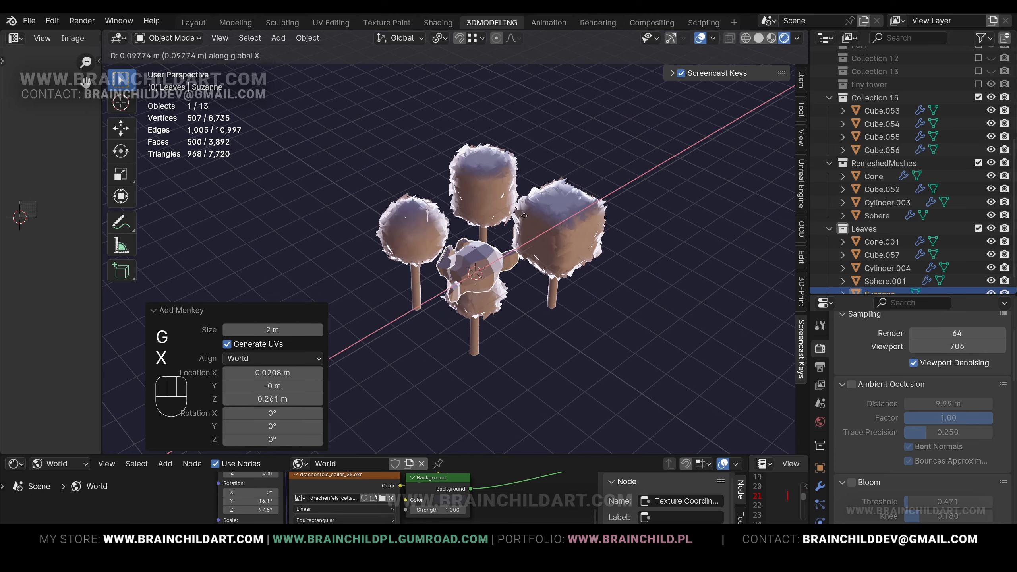
click(458, 244)
Rotate the monkey 90° about the Z axis.
key(r)
key(z)
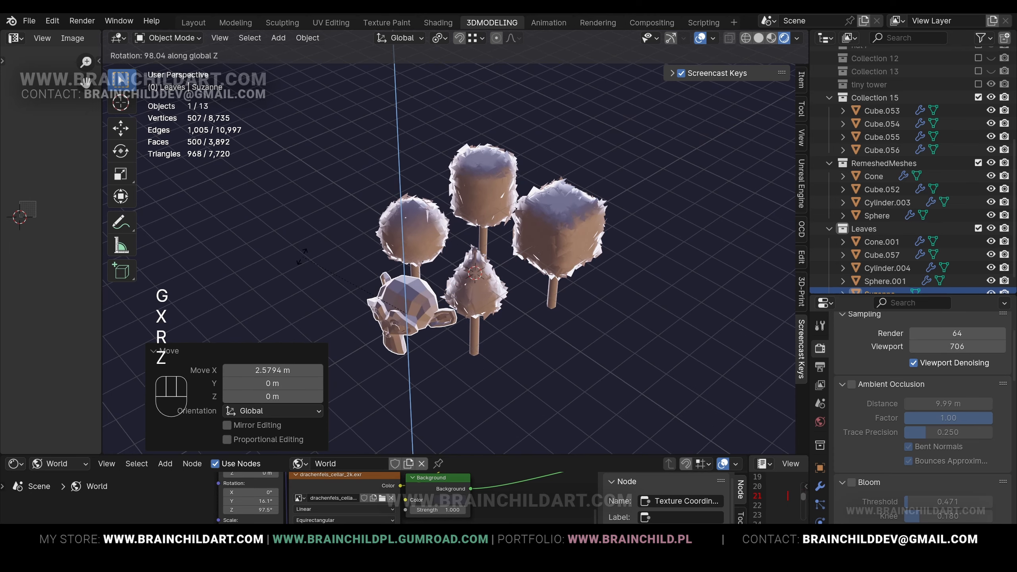
text(90)
key(Return)
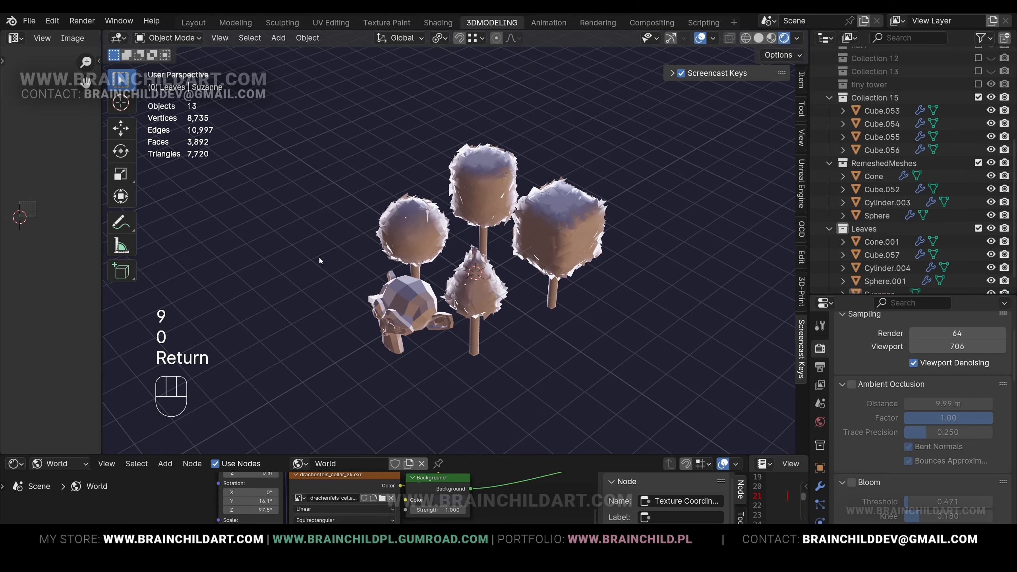
Move the monkey from the top view about 0.28 m in X and -2.87 m in Y, and adjust its position in perspective.
shift+middle_drag(431, 265, 513, 296)
key(g)
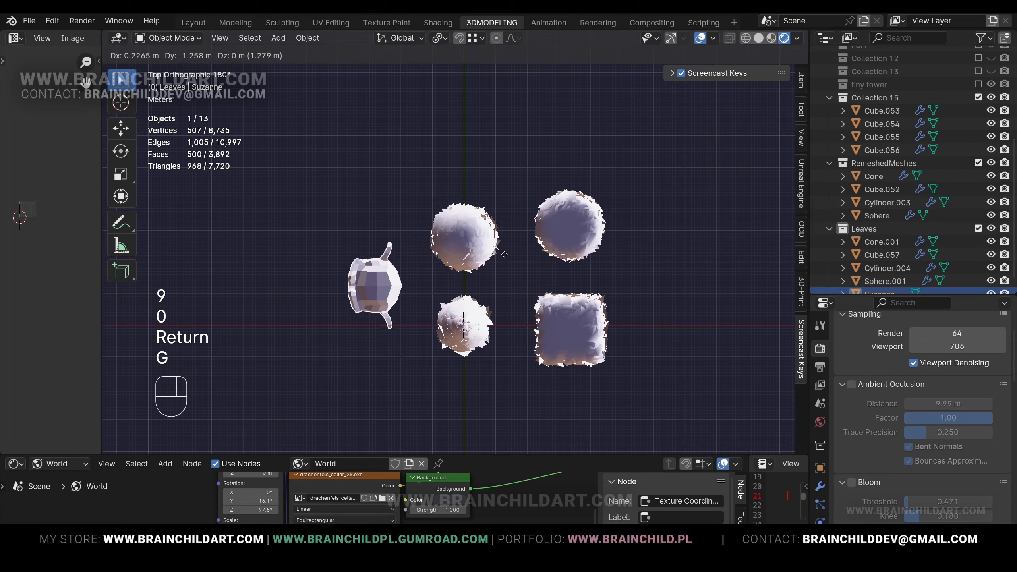
click(502, 205)
middle_drag(502, 205, 549, 160)
scroll(549, 161, up, 3)
scroll(548, 159, down, 2)
key(g)
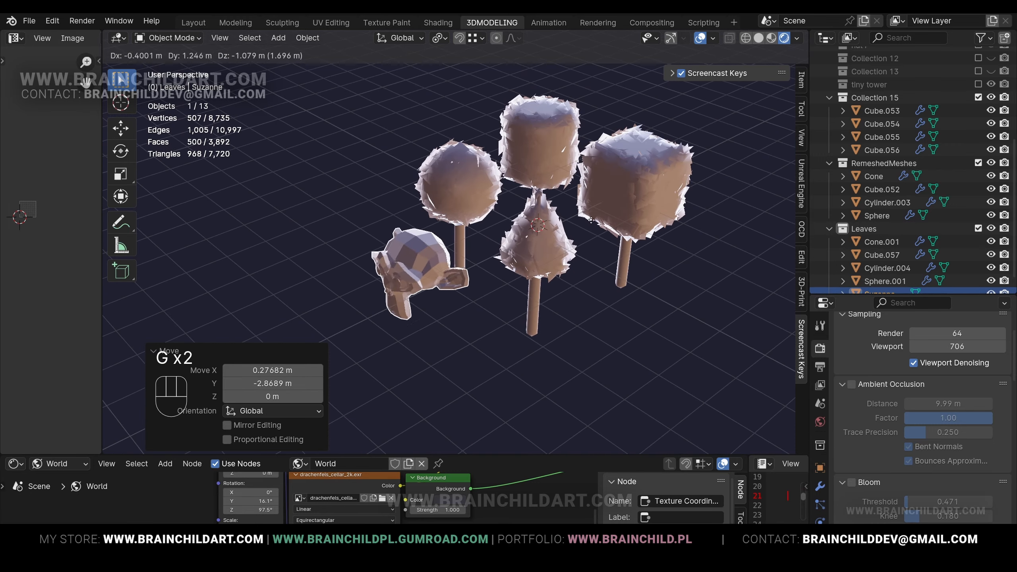
click(578, 220)
Duplicate the cone tree's trunk and place the copy under the monkey, about 2.67 m in X and -1.80 m in Y away.
click(535, 283)
alt+middle_drag(552, 265, 567, 300)
key(shift+d)
click(466, 233)
middle_drag(466, 232, 480, 161)
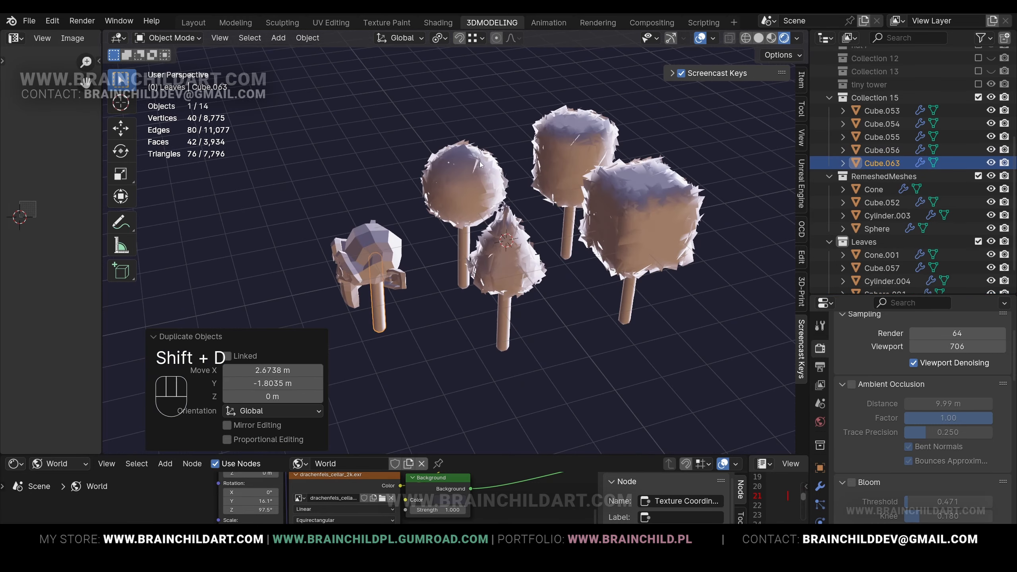
Shift the monkey about -0.29 m along X over its trunk and rotate it about 39.4° around Z.
click(423, 248)
scroll(460, 242, up, 3)
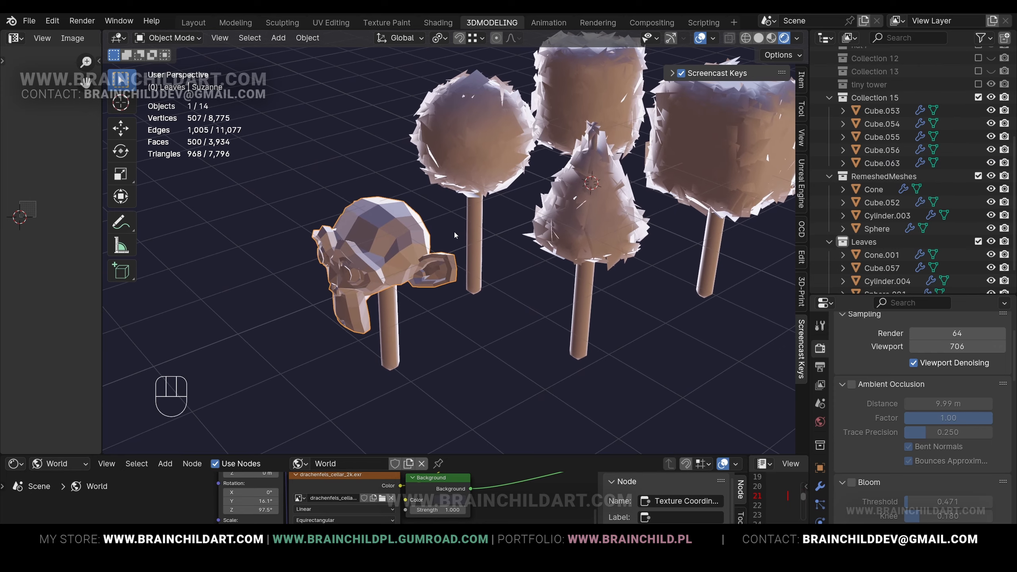
middle_drag(469, 231, 464, 224)
key(g)
key(x)
click(449, 228)
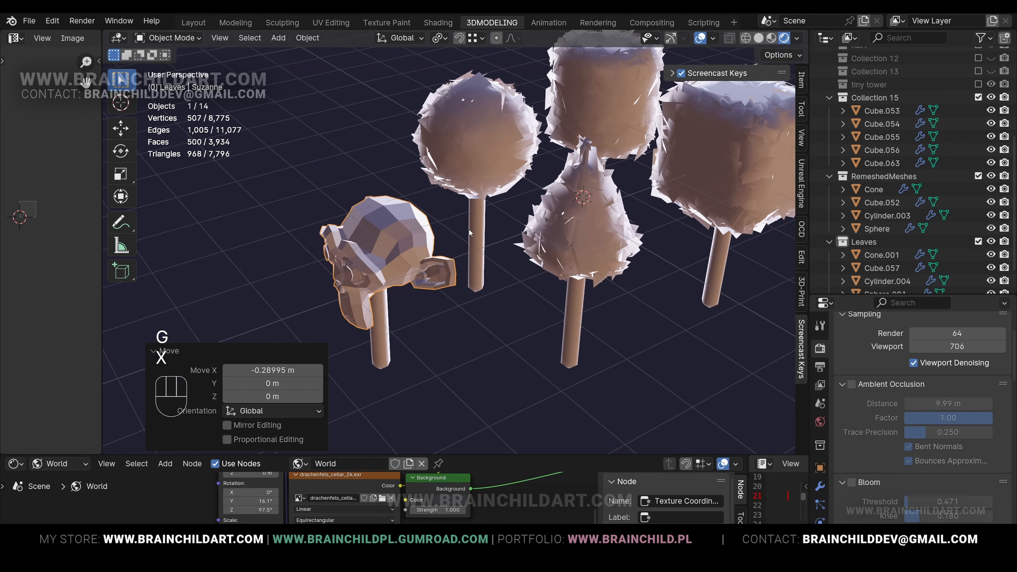
key(r)
key(z)
click(424, 212)
scroll(409, 228, down, 4)
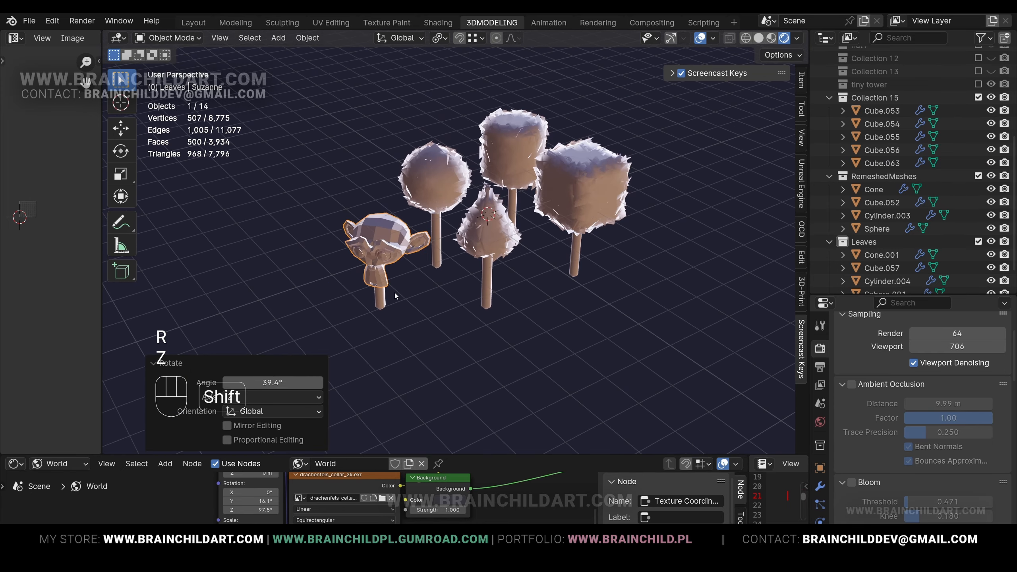
Move the monkey and its trunk together about 0.38 m in X and 0.62 m in Y.
shift+click(384, 292)
alt+middle_drag(412, 273, 445, 266)
key(g)
click(426, 306)
scroll(445, 265, up, 2)
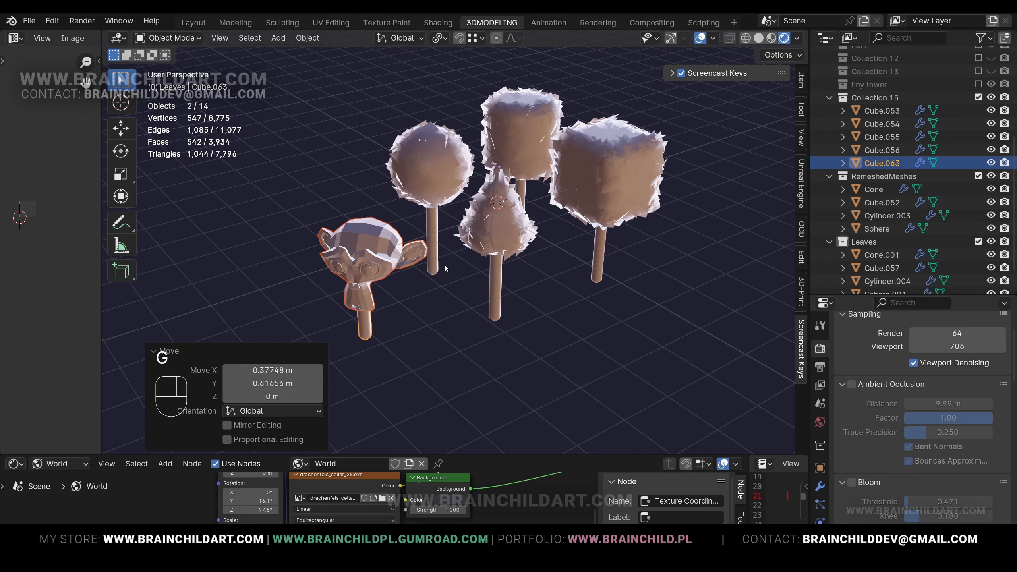
Apply smooth shading to the monkey mesh alone.
click(434, 262)
click(383, 254)
right_click(385, 256)
click(444, 267)
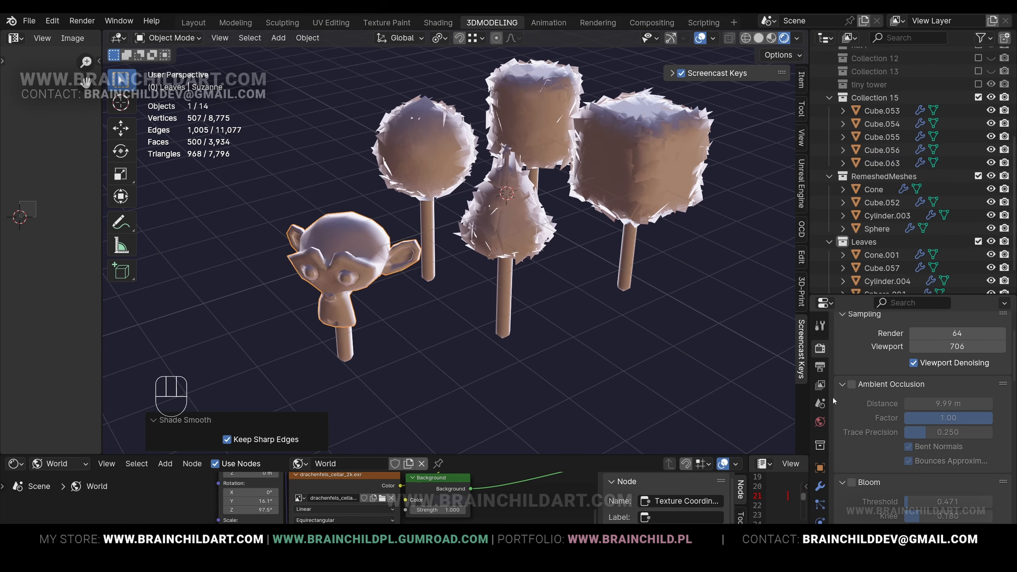
Add a voxel Remesh modifier to the monkey, set its voxel size to 0.0961 m and apply it.
click(820, 486)
click(888, 321)
text(re)
key(Return)
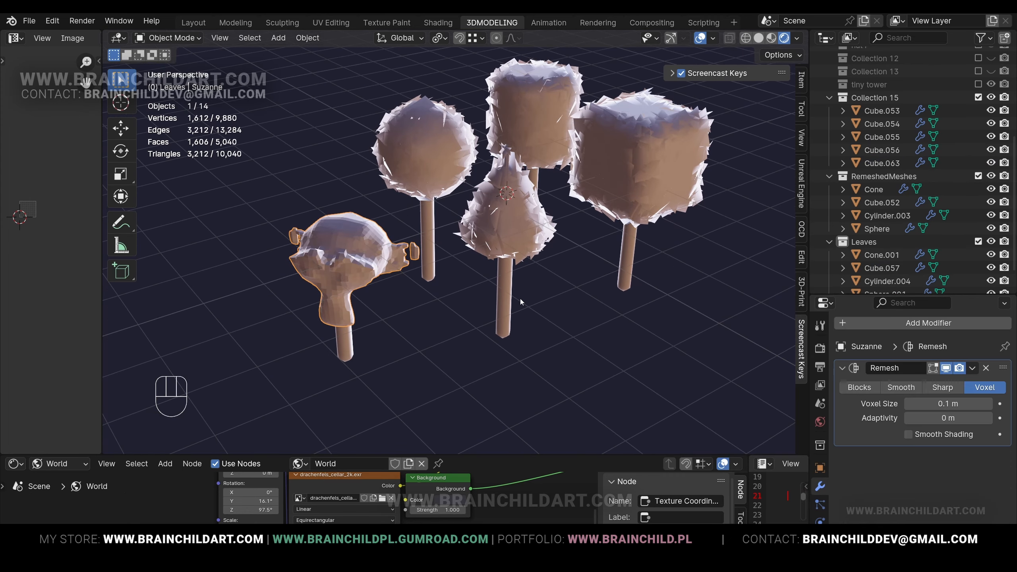
shift+middle_drag(520, 298, 566, 299)
scroll(567, 300, up, 2)
middle_drag(493, 272, 612, 285)
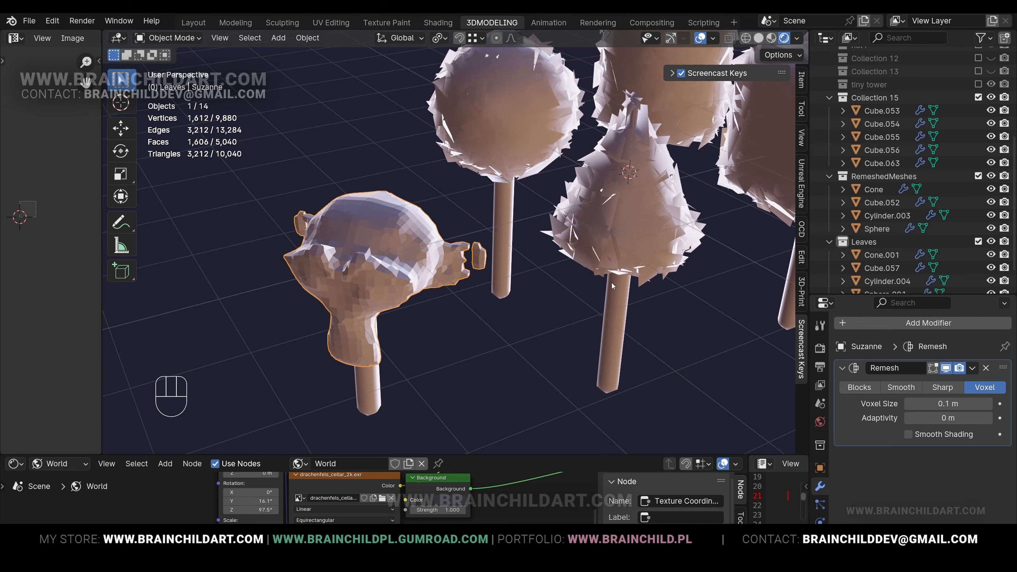
drag(943, 403, 933, 403)
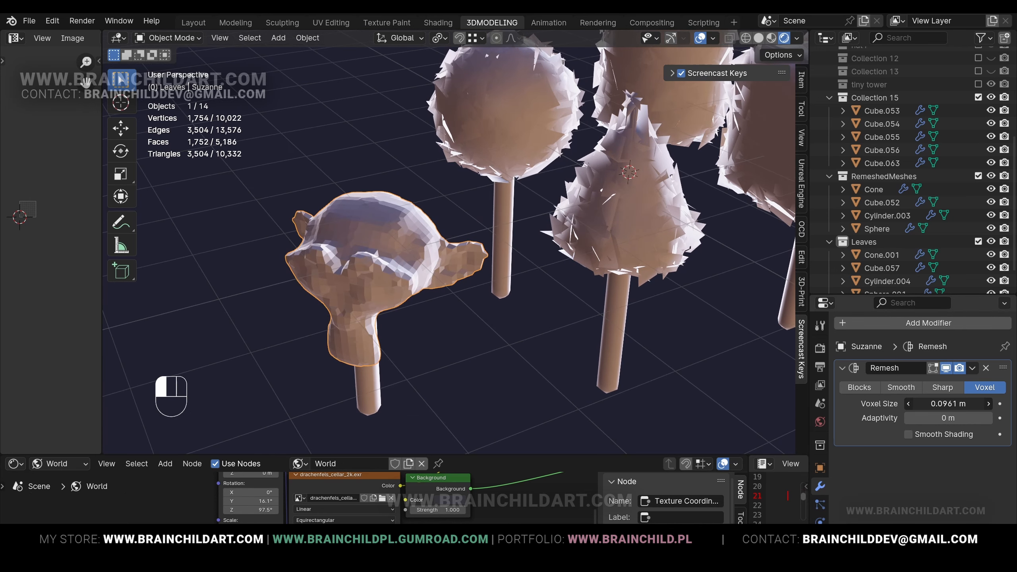
key(ctrl+a)
Shade the remeshed monkey crown smooth.
shift+middle_drag(435, 276, 548, 271)
key(Tab)
key(Tab)
right_click(534, 296)
click(534, 296)
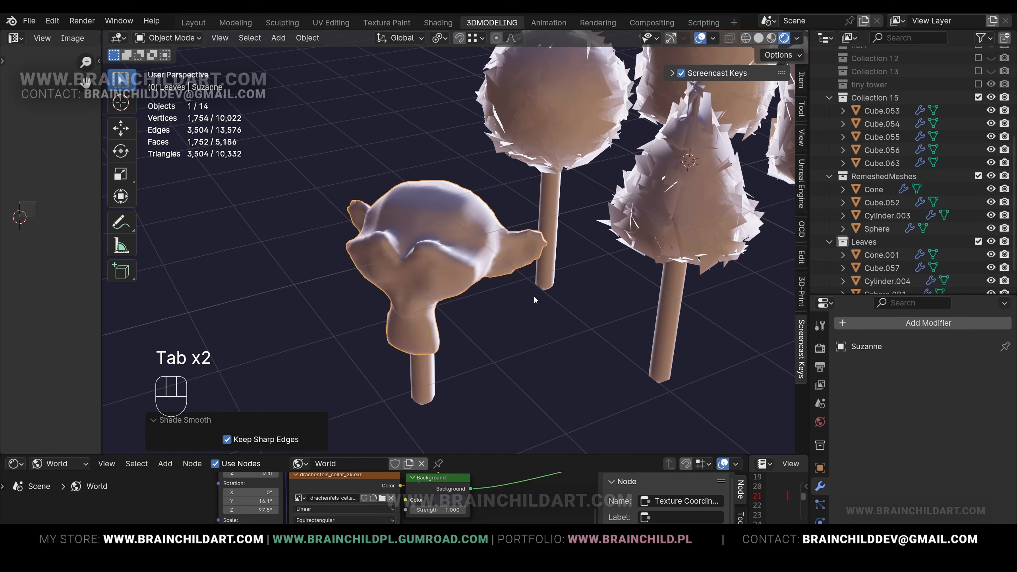
key(shift+d)
right_click(679, 256)
key(ctrl+z)
key(g)
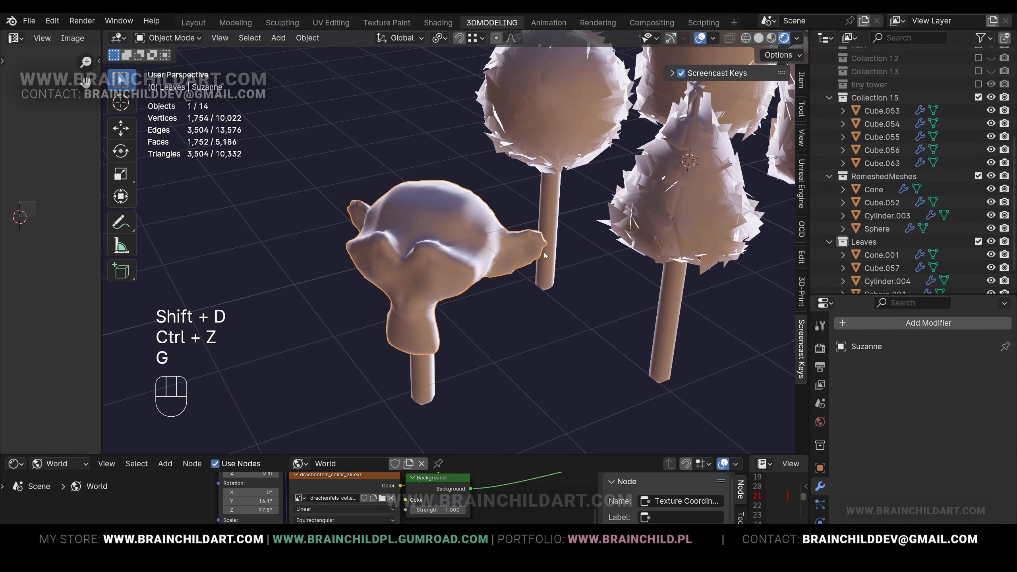
Move the remeshed monkey to the RemeshedMeshes collection and put a duplicate of it, kept in place, in the Leaves collection.
key(m)
click(511, 493)
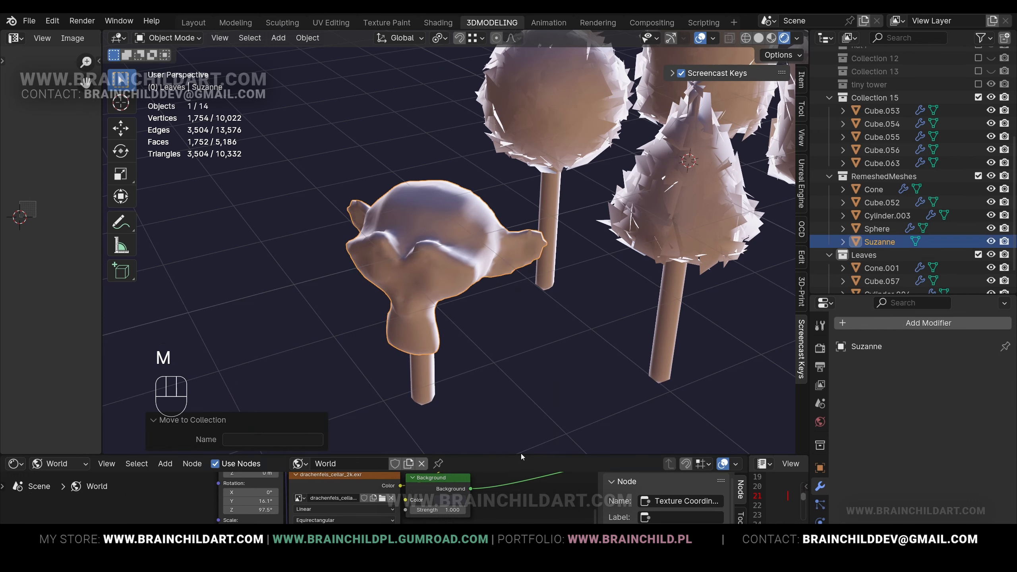
key(shift+d)
right_click(596, 294)
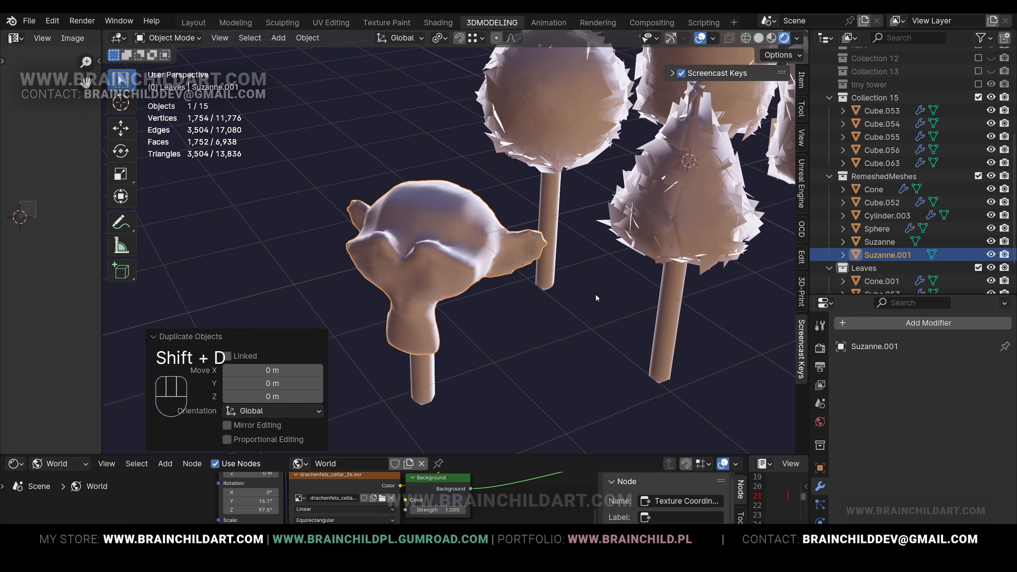
key(m)
click(566, 309)
scroll(900, 261, down, 2)
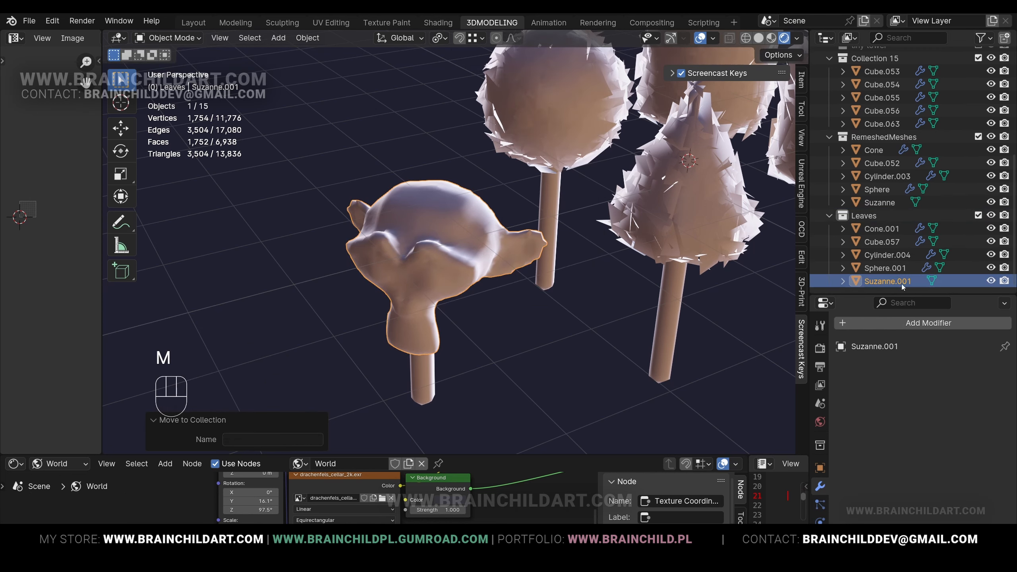
Add a DataTransfer modifier to the duplicated monkey with Suzanne as source, and enable custom normals under Face Corner Data.
click(881, 323)
text(da)
key(Return)
middle_drag(717, 308, 741, 311)
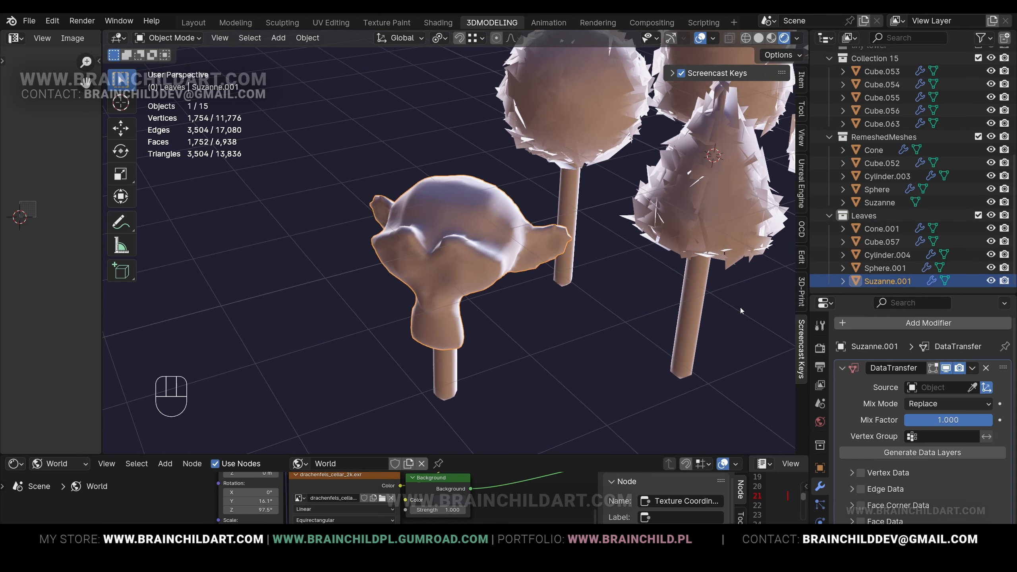
click(879, 202)
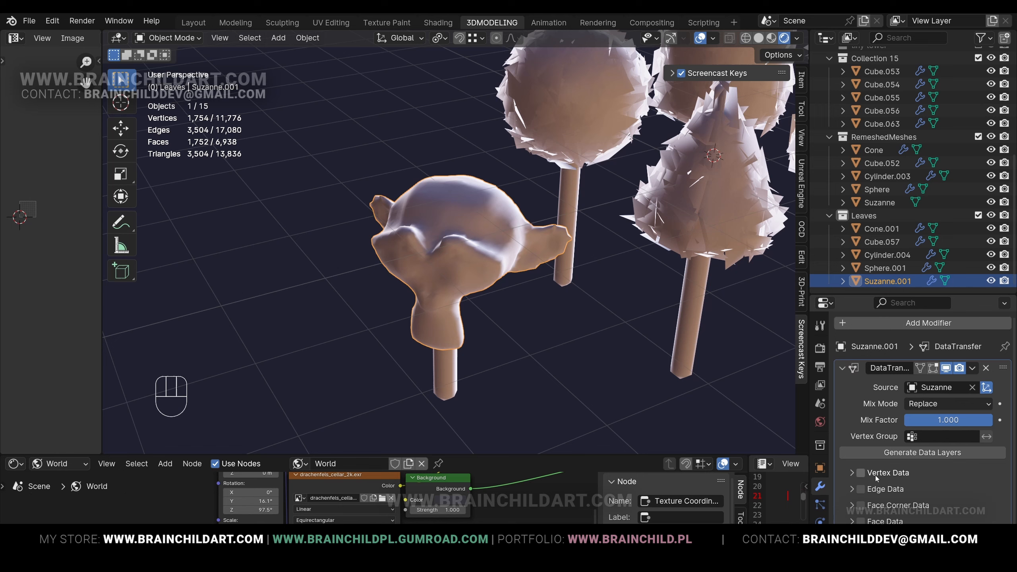
click(851, 506)
scroll(869, 462, down, 4)
Bevel all edges of the duplicated monkey and delete the bevel faces to split the mesh into separate quads.
key(Tab)
key(a)
scroll(611, 257, up, 3)
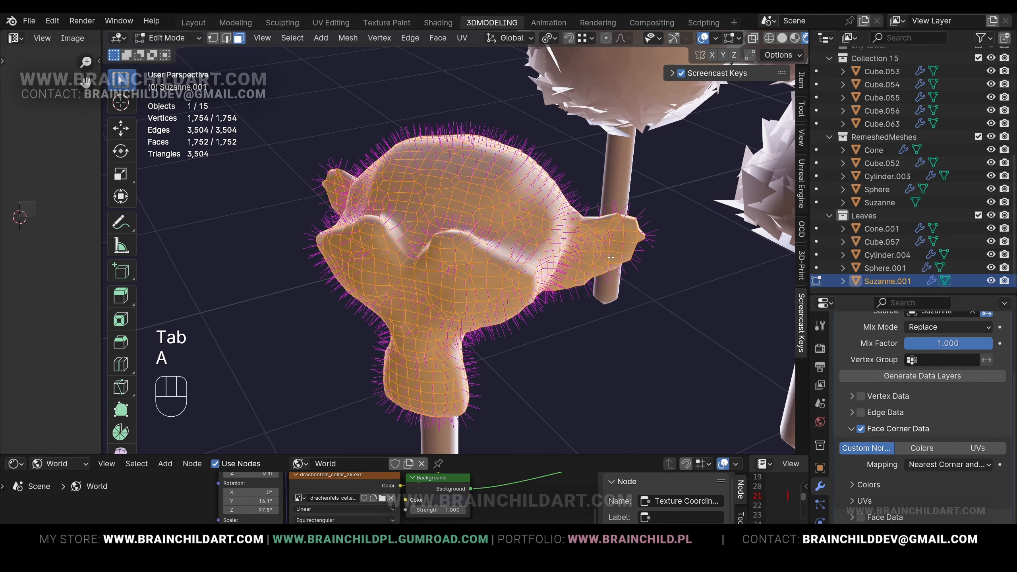
click(674, 265)
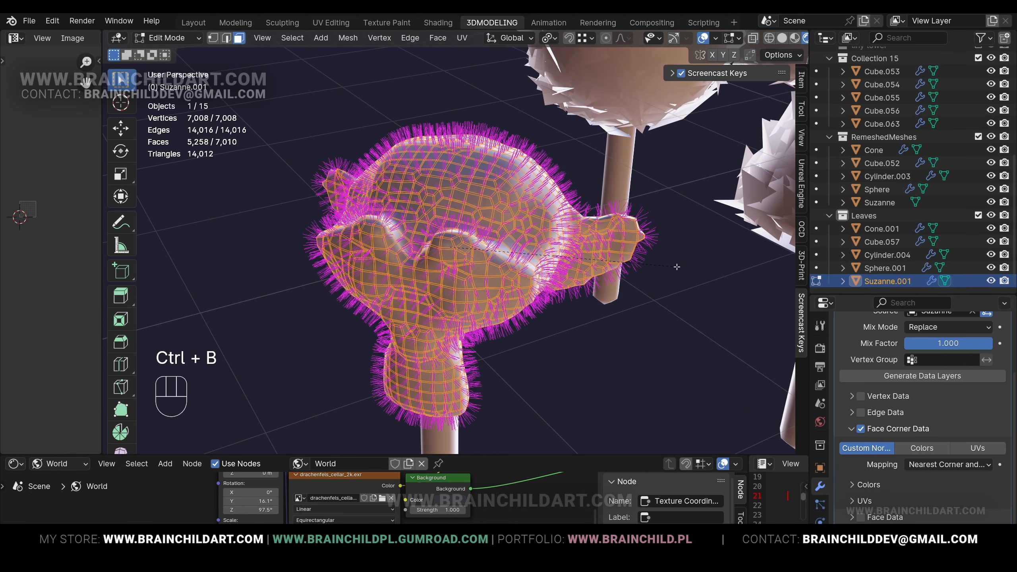
key(Delete)
click(661, 266)
Scale all the separated monkey faces about 2.32 times around their individual origins.
key(a)
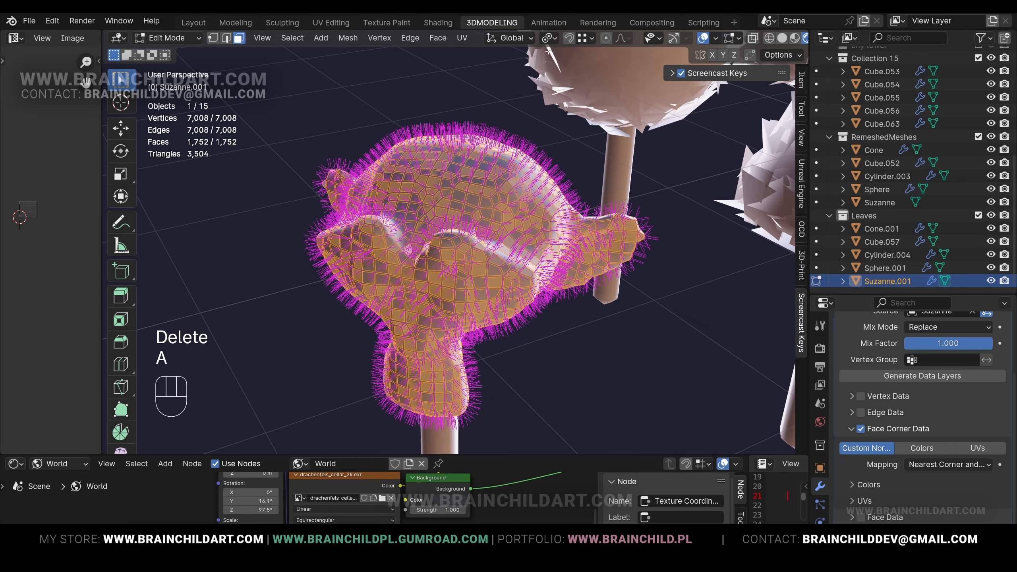
click(549, 37)
click(568, 98)
key(s)
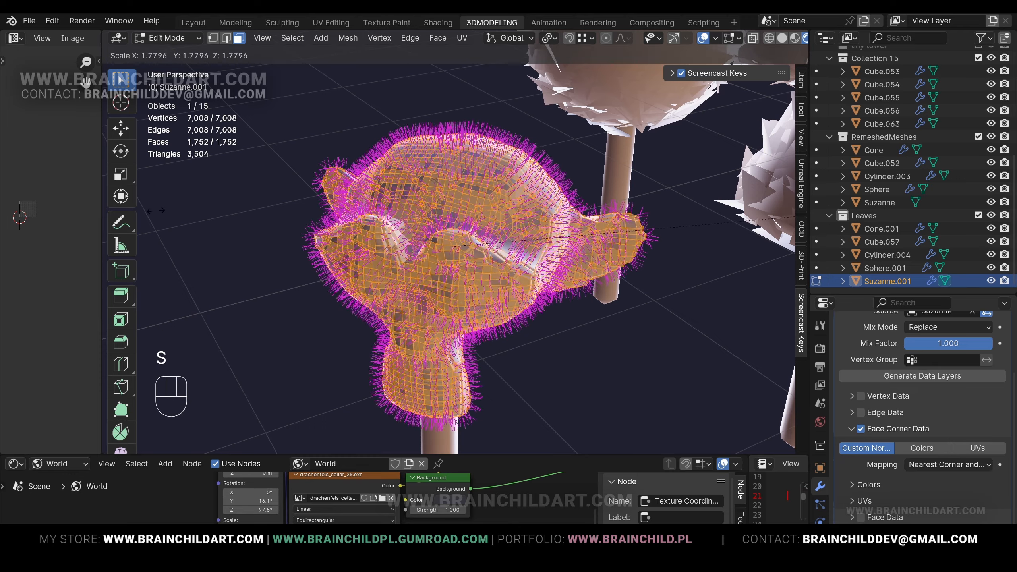
click(279, 205)
Randomize the vertices of the monkey's leaf faces and return to Object Mode.
click(348, 38)
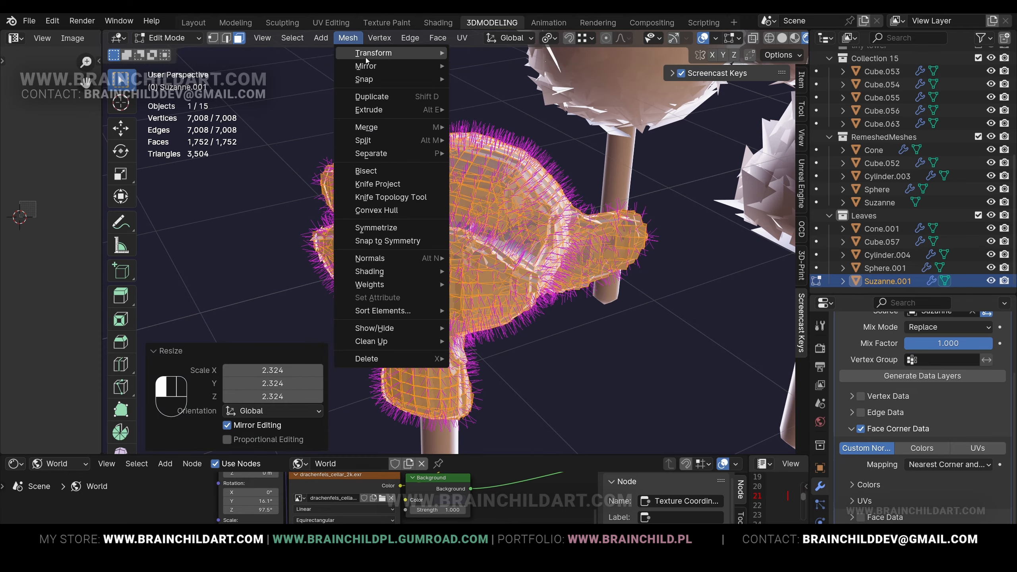
mouse_move(439, 63)
click(495, 160)
key(Tab)
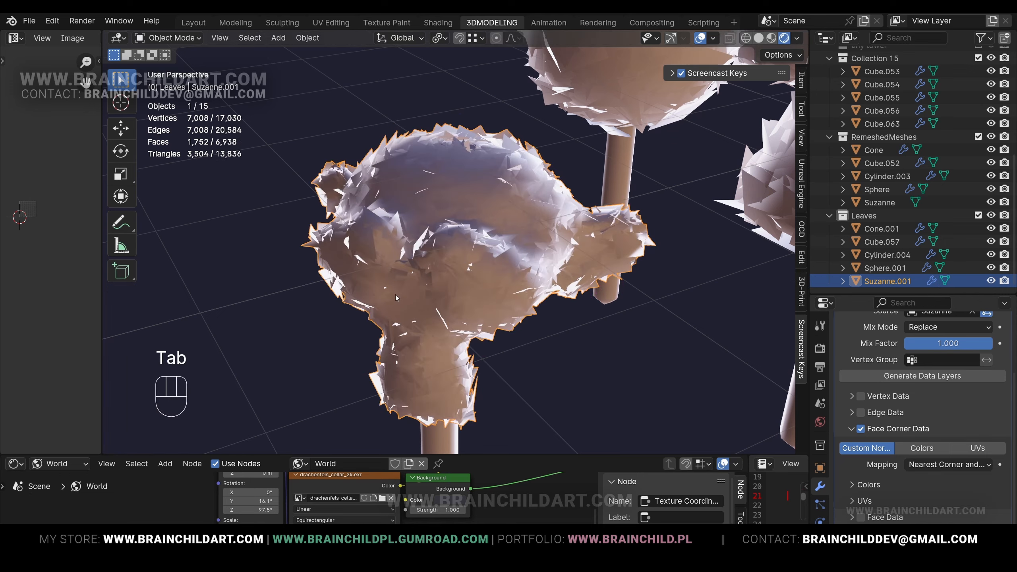
Apply smooth shading to the leafy monkey crown and select its trunk.
scroll(523, 291, down, 5)
right_click(524, 292)
click(524, 291)
shift+middle_drag(524, 291, 451, 263)
click(345, 358)
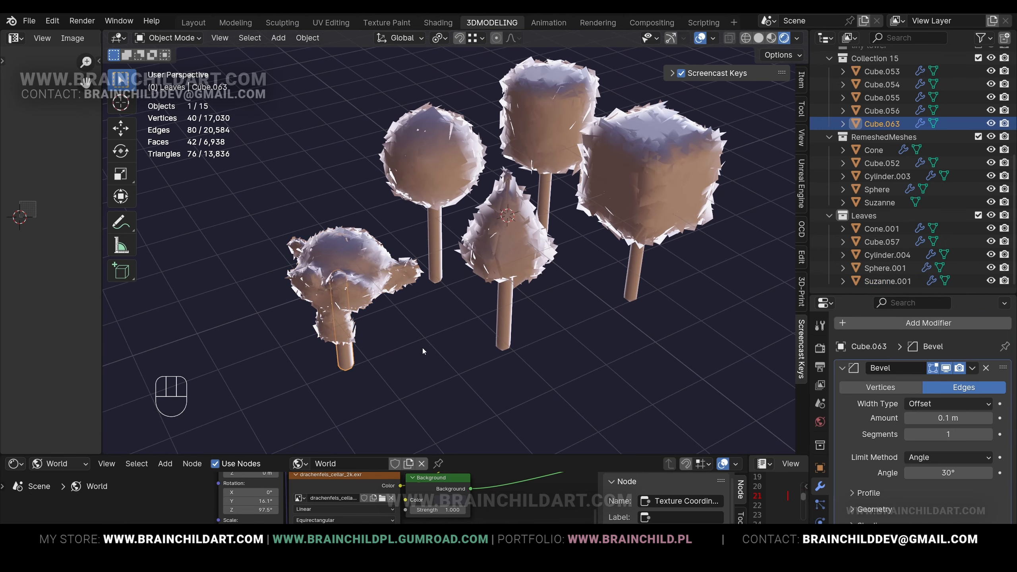
Delete the trunks of the monkey, sphere, cone and cylinder trees, keeping only the one under the cube crown.
shift+middle_drag(449, 296, 440, 276)
shift+click(427, 250)
shift+click(496, 277)
shift+click(536, 180)
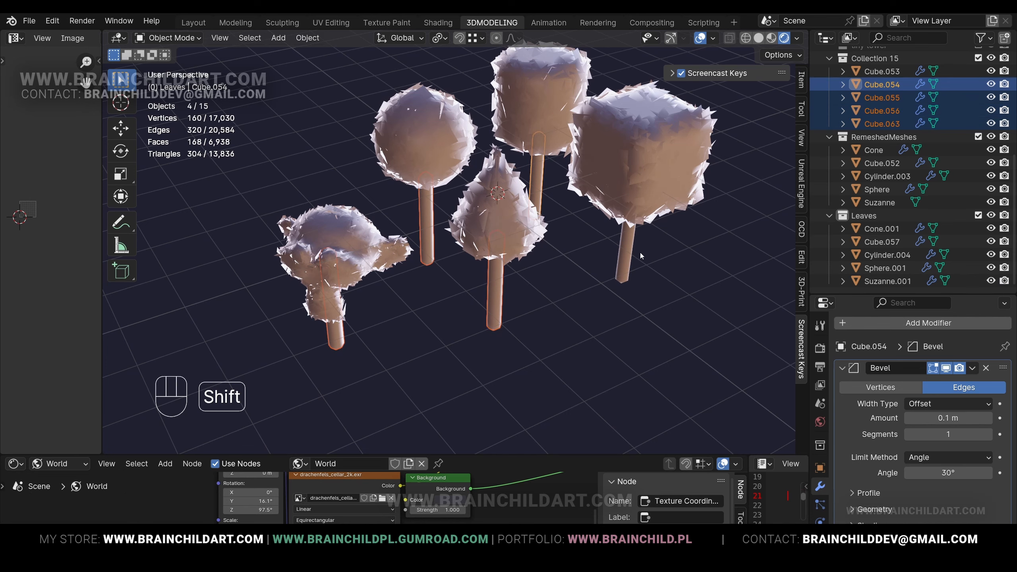
shift+click(625, 256)
key(ctrl+z)
key(Delete)
Add loop cuts to the remaining trunk and scale up its lower end to form a flared base.
alt+middle_drag(621, 250, 561, 243)
key(Tab)
key(ctrl+r)
double_click(453, 242)
key(z)
drag(510, 259, 576, 302)
key(r)
key(s)
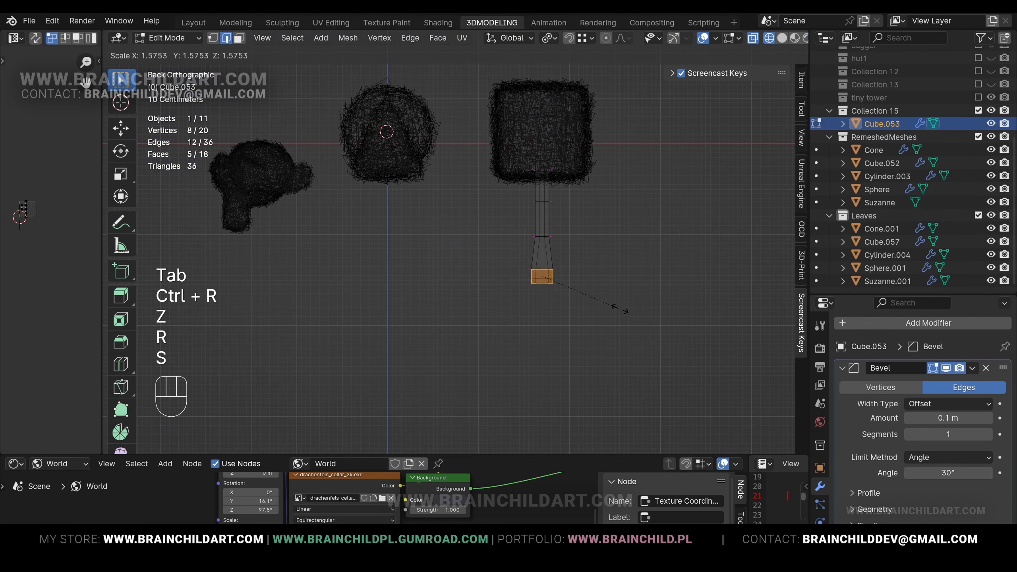
click(619, 309)
key(s)
click(582, 293)
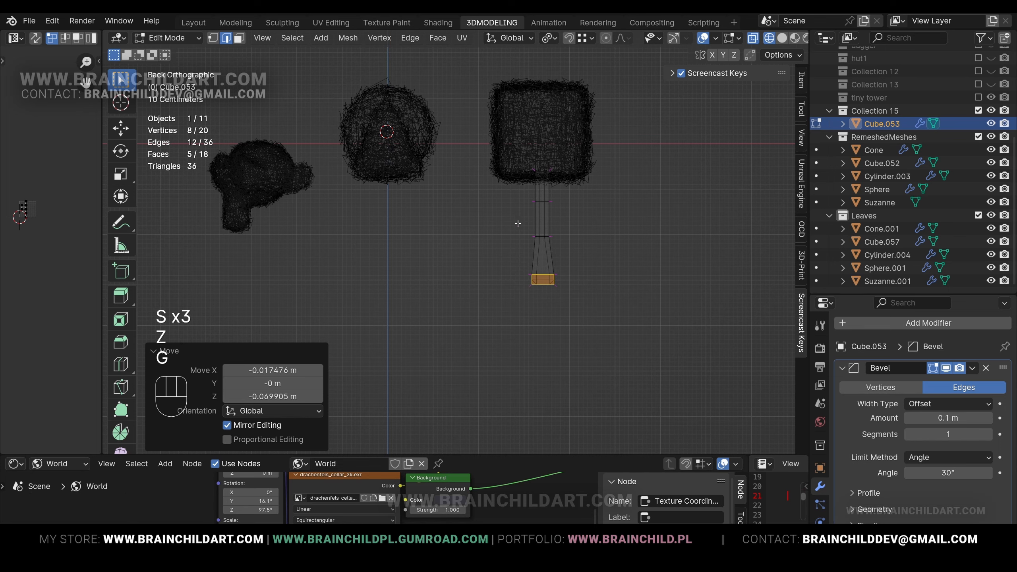
Rotate and shift the trunk's two upper edge loops to give it a slight bend, and return to Object Mode.
drag(518, 223, 576, 245)
key(r)
click(578, 235)
key(g)
click(572, 233)
drag(524, 195, 569, 213)
key(r)
click(568, 217)
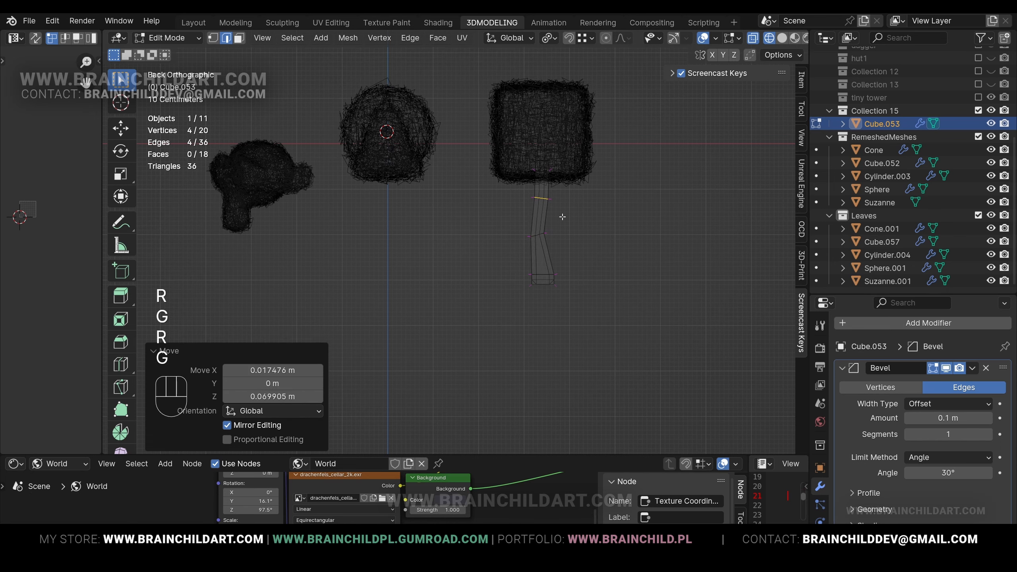
key(z)
key(Tab)
Duplicate the trunk, rotate the copy about 31.7° in the view and scale it down as a branch.
middle_drag(611, 236, 562, 275)
key(shift+d)
click(573, 270)
key(r)
click(551, 303)
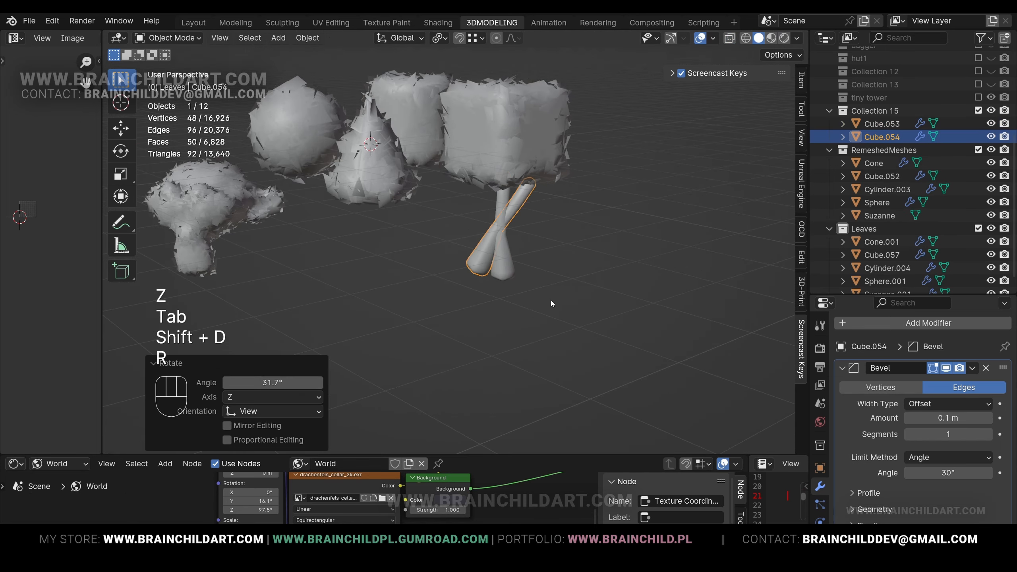
key(s)
click(530, 268)
Move the branch up against the trunk beneath the cube crown and adjust its tilt.
key(g)
click(554, 229)
key(g)
click(545, 211)
middle_drag(545, 211, 526, 233)
key(g)
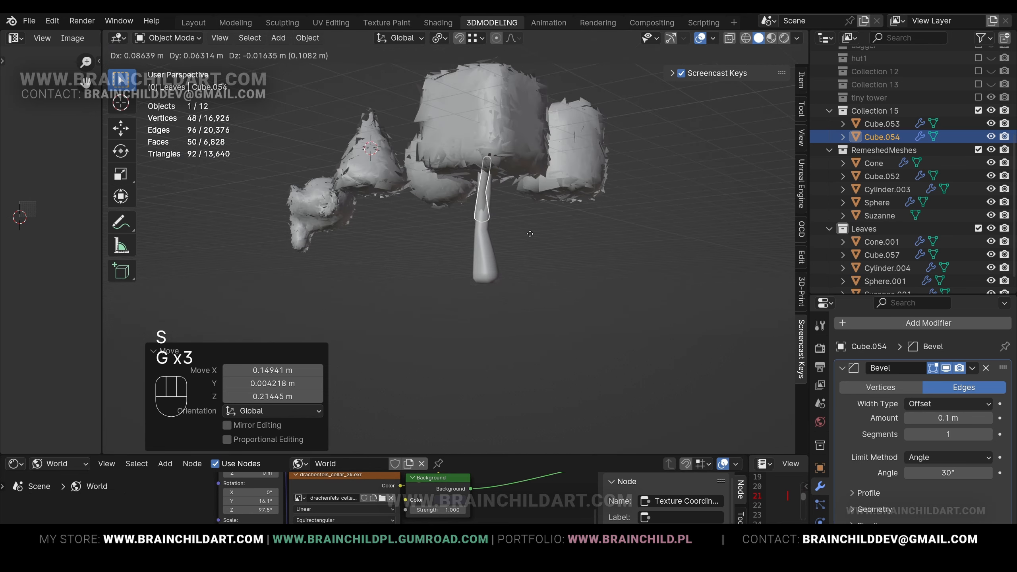
click(530, 235)
key(r)
click(527, 243)
Scale down and reposition the lower end of the branch's mesh in Edit Mode.
key(Tab)
key(z)
drag(438, 202, 523, 247)
key(s)
click(514, 238)
key(g)
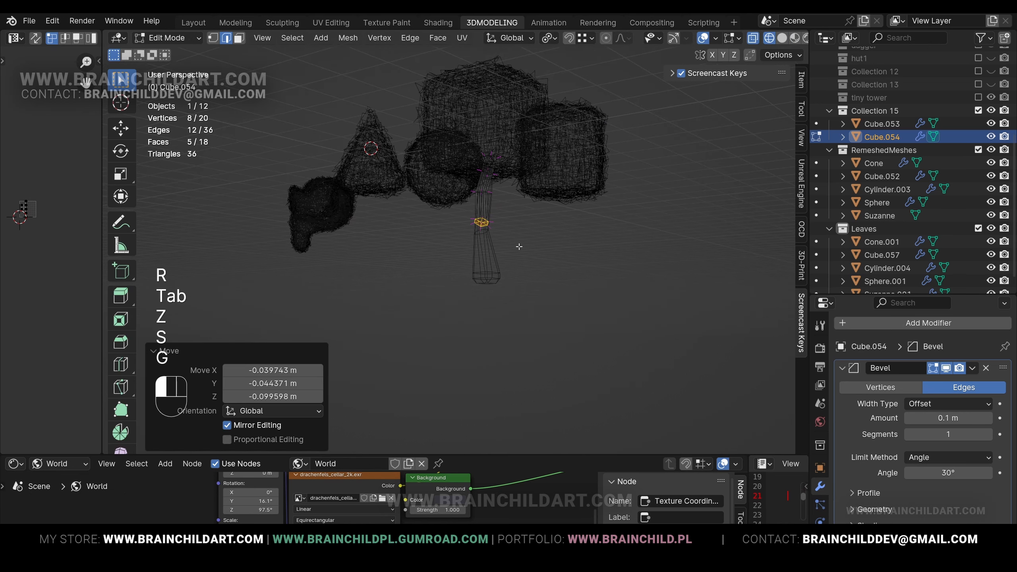
Offset the branch's middle edge loop to bend the branch, and return to Object Mode.
drag(460, 180, 506, 198)
key(g)
click(522, 202)
key(g)
mouse_move(522, 202)
middle_down()
mouse_move(555, 227)
mouse_move(533, 206)
mouse_move(404, 198)
middle_up()
click(556, 236)
key(z)
key(Tab)
Reposition the bent branch so its lower end sits against the cube tree's trunk.
click(567, 240)
click(524, 202)
key(g)
click(521, 208)
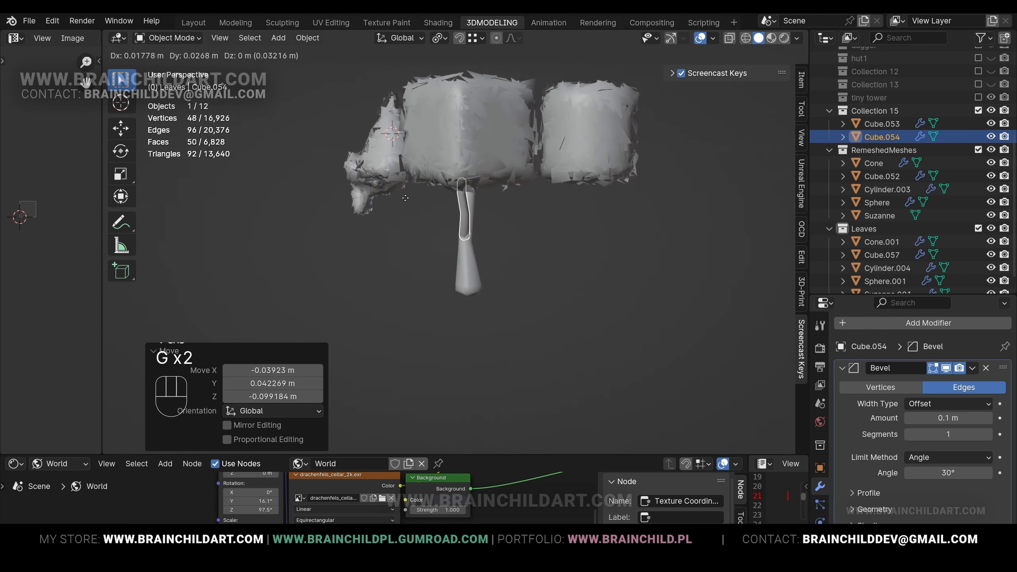
Duplicate the trunk with its branch to the cylinder crown, rotate the copy and center it beneath the crown.
middle_drag(529, 204, 591, 269)
shift+click(543, 253)
key(shift+d)
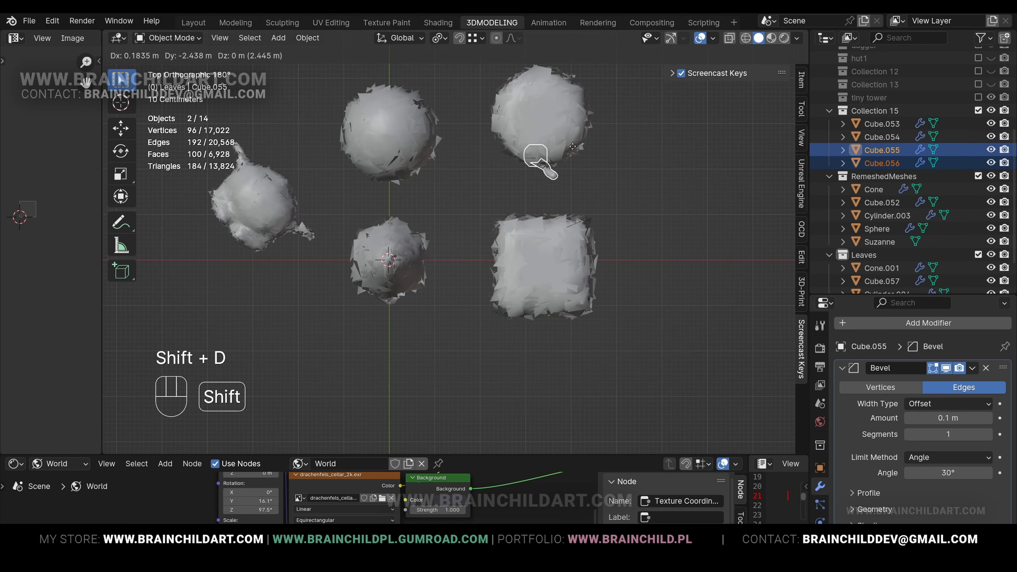
click(582, 124)
key(r)
click(439, 38)
click(493, 100)
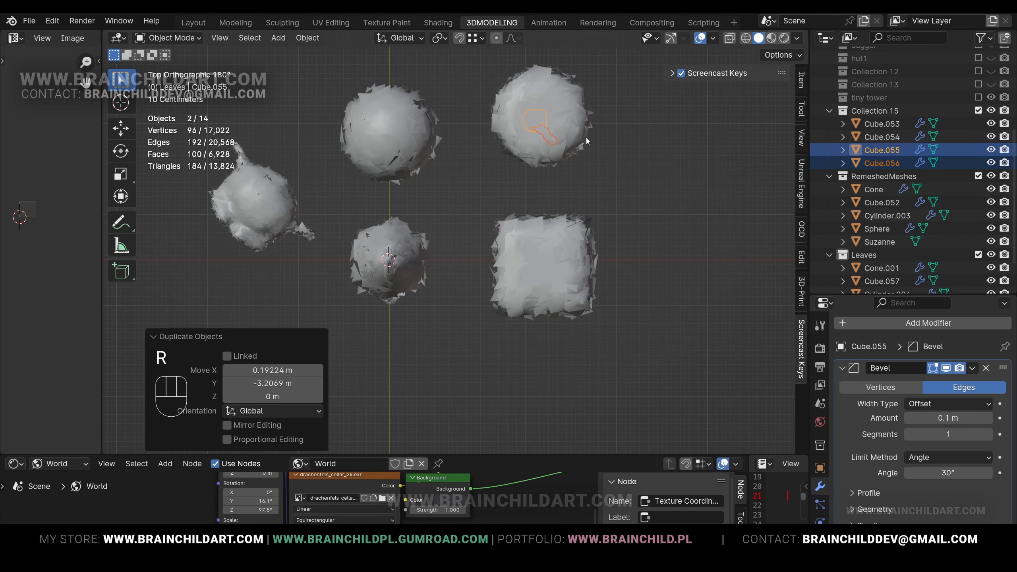
click(486, 92)
key(g)
click(491, 77)
Duplicate the trunk and branch under the sphere crown and rotate the copy to vary its orientation.
key(shift+d)
click(344, 88)
key(r)
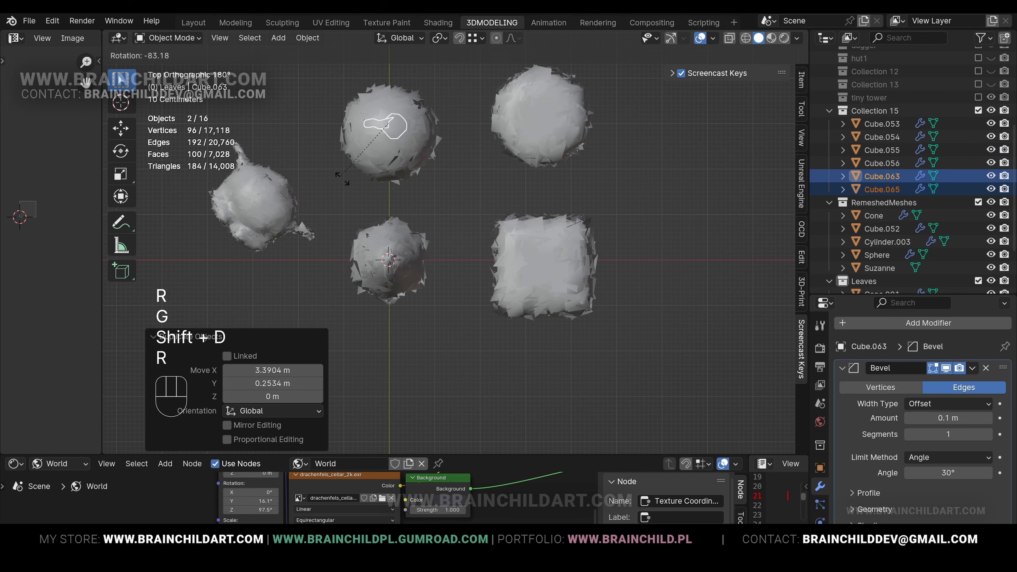
click(344, 184)
key(g)
Duplicate the trunk and branch under the cone crown, rotate the copy about 197° and refine its orientation and position.
key(shift+d)
click(332, 320)
key(r)
click(430, 230)
key(r)
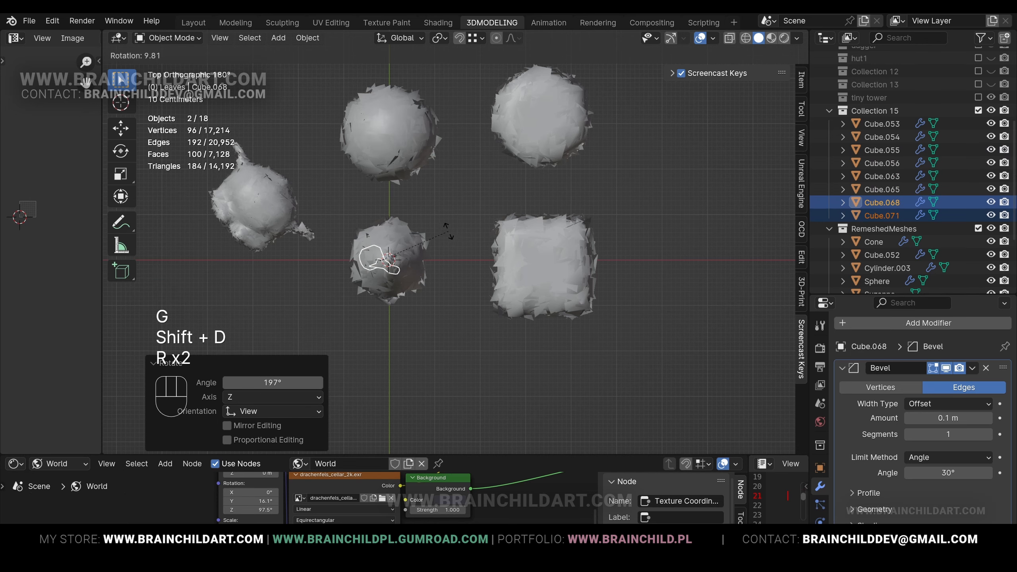
click(422, 307)
key(g)
click(433, 315)
Place a duplicate of the trunk and branch under the monkey crown and adjust the alignment.
key(shift+d)
click(290, 245)
key(g)
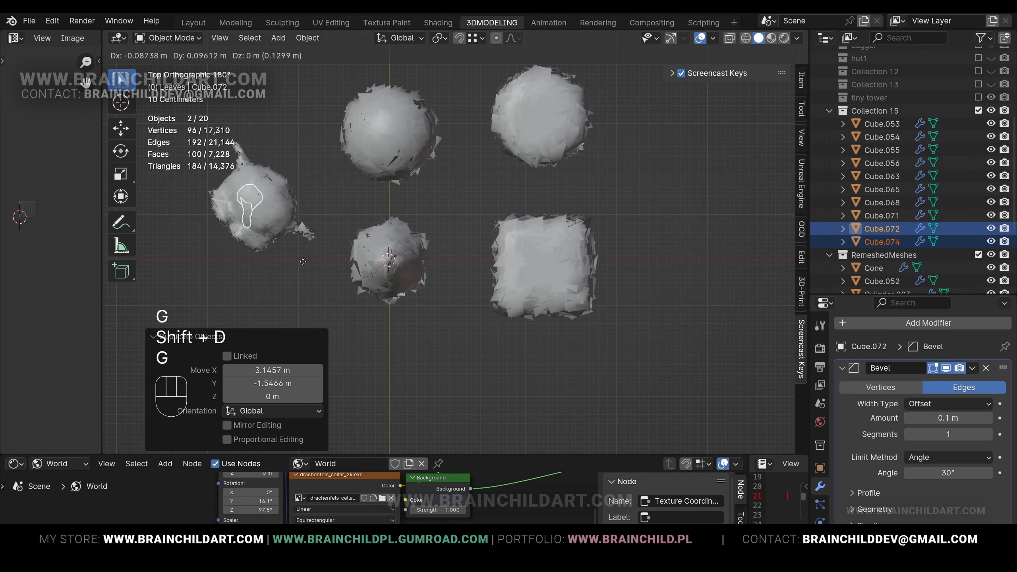
click(300, 258)
middle_drag(299, 258, 414, 205)
click(297, 138)
key(g)
right_click(310, 154)
key(g)
click(367, 174)
Scale the sphere tree's branch and move it to fit between trunk and crown.
click(412, 206)
key(s)
click(426, 209)
key(g)
click(425, 197)
Duplicate the sphere tree's branch, rotate the copy about 170° around the global Z axis and fit it onto the trunk.
key(shift+d)
click(439, 218)
key(r)
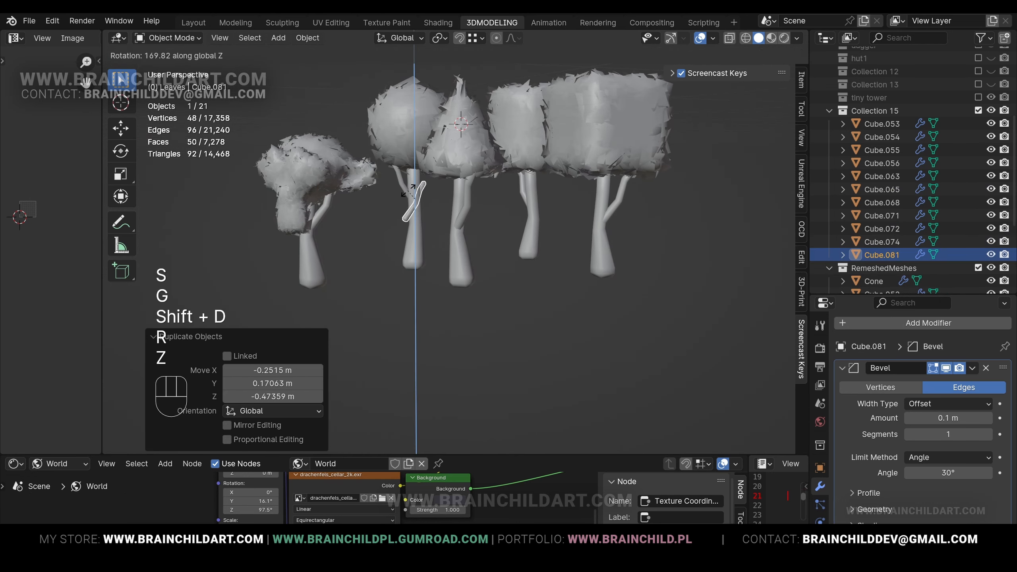
click(408, 191)
key(r)
key(g)
click(442, 206)
key(s)
Select the lower part of the sphere tree's new branch in Edit Mode and scale it.
key(Tab)
key(z)
drag(404, 194, 442, 230)
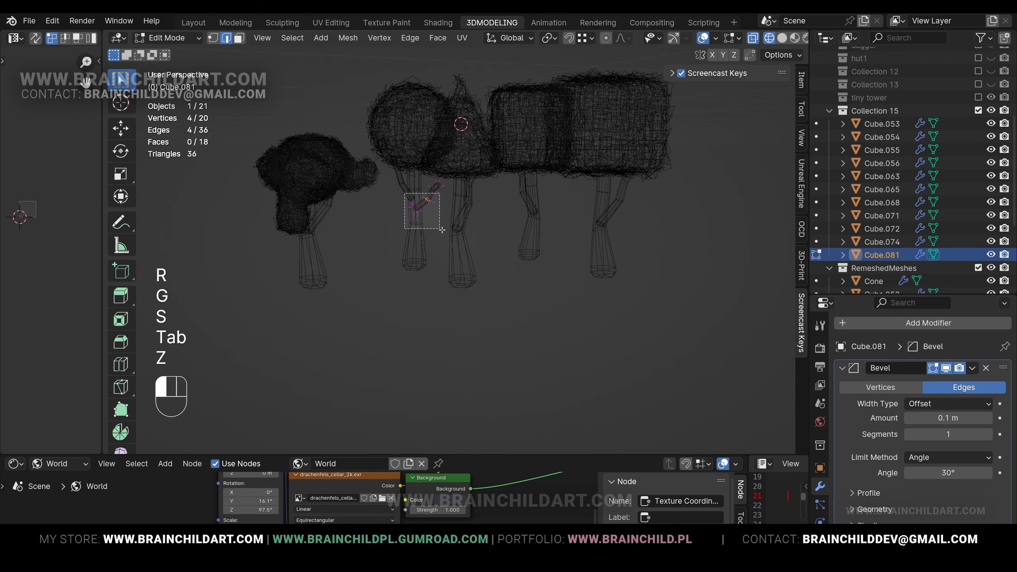
click(456, 239)
key(z)
key(z)
Move and rotate the new branch's middle edge loop to refine its bend, and return to Object Mode.
scroll(456, 236, up, 4)
click(404, 159)
alt+shift+click(395, 148)
key(g)
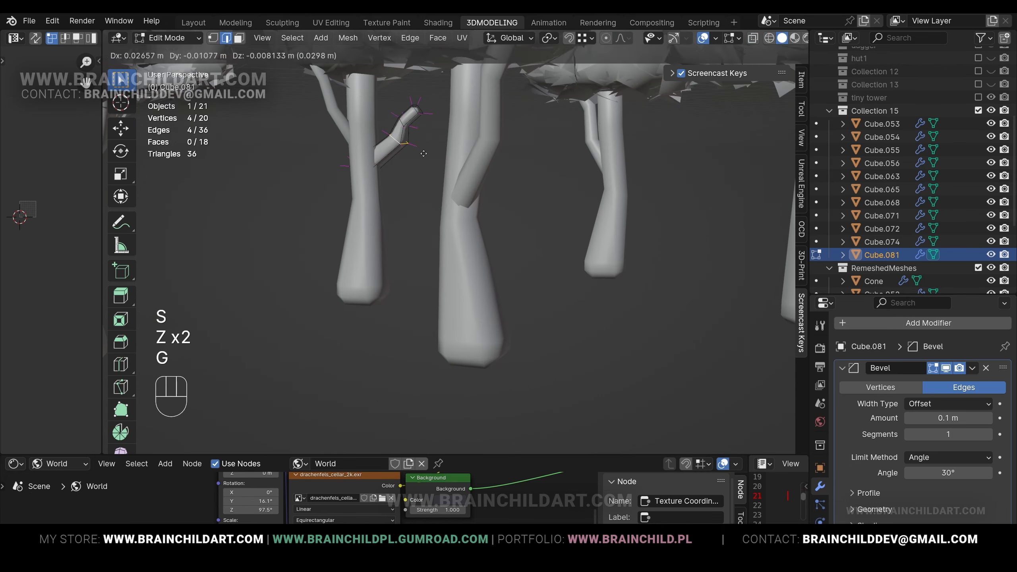
click(411, 156)
key(g)
click(415, 151)
key(g)
click(412, 154)
key(Tab)
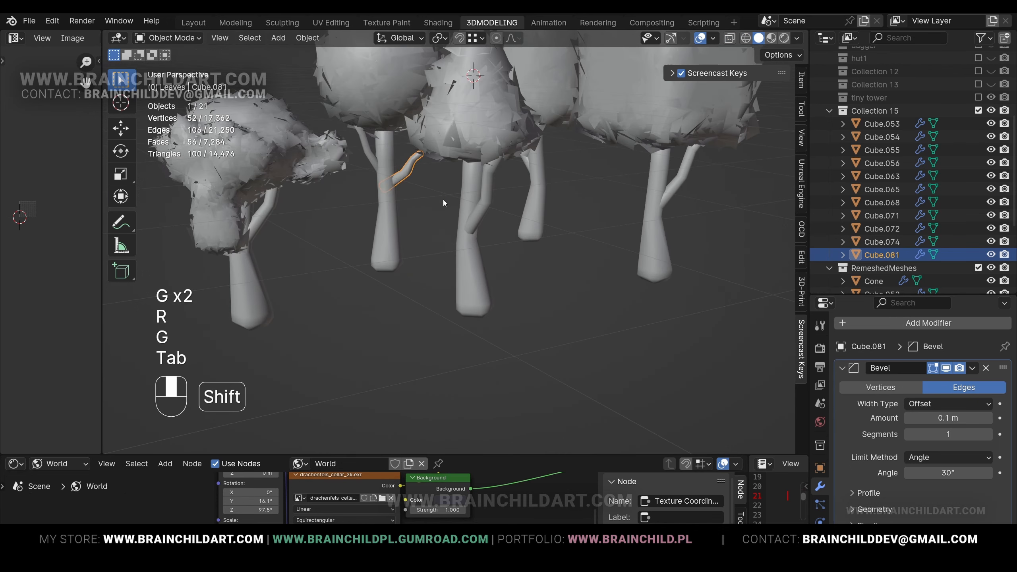
Tilt the cone tree's branch, rotate it about 147° around the global Z axis and move it across the trunk.
click(467, 193)
click(467, 193)
key(r)
click(499, 205)
key(r)
key(z)
click(460, 180)
key(g)
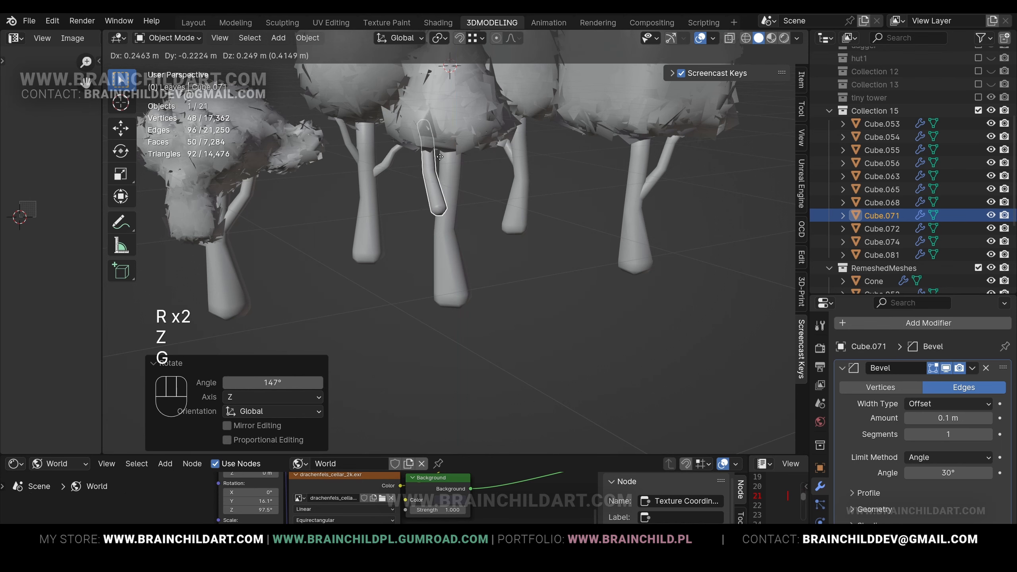
click(413, 134)
Rotate the cone tree's branch about -234° around the global Z axis, and refine its position and tilt.
key(r)
key(z)
click(445, 125)
key(g)
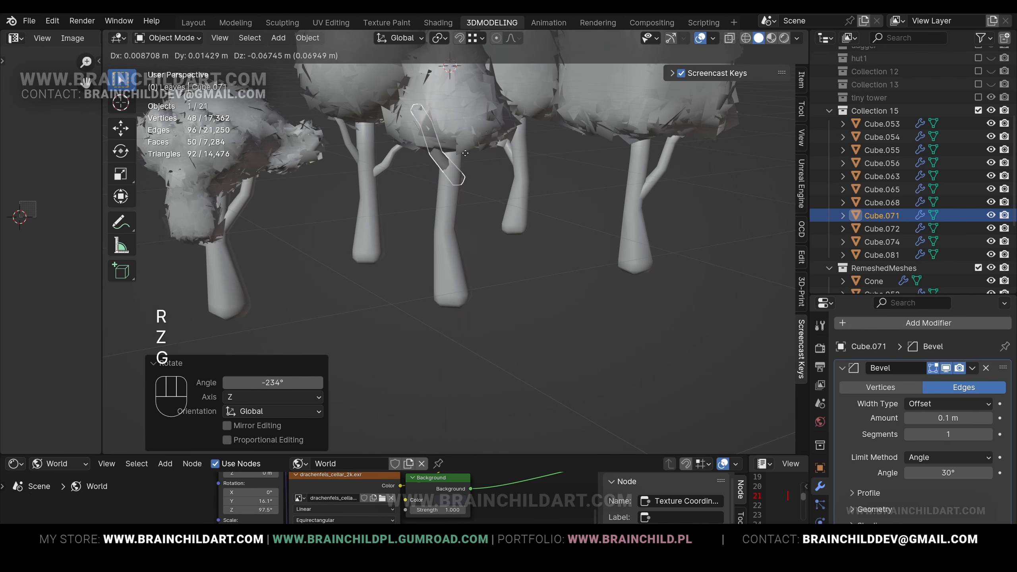
click(449, 136)
key(r)
click(452, 149)
Duplicate the cone tree's branch, rotate the copy around the global Z axis and place it on the trunk's opposite side.
key(shift+d)
key(r)
key(z)
click(458, 161)
key(g)
click(482, 130)
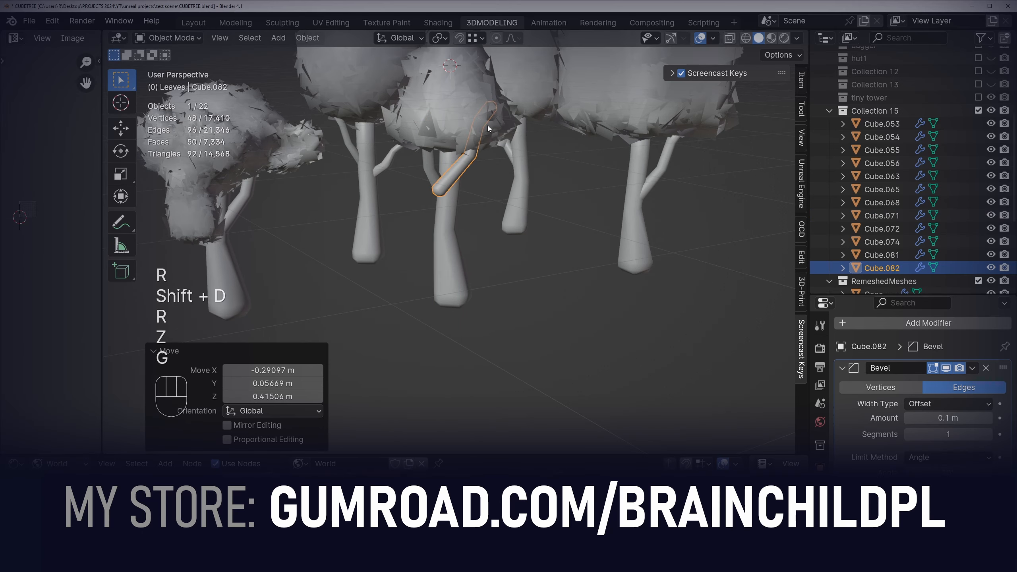
Refine the duplicated branch's position and tilt until it joins the opposite side of the cone tree's trunk.
key(g)
middle_drag(485, 130, 528, 223)
click(464, 154)
key(r)
click(470, 146)
key(g)
click(460, 154)
key(r)
click(461, 158)
key(g)
click(419, 143)
key(g)
click(417, 143)
Scale down the four geometric trees together and move them to the Suzanne tree's ground level in the back view.
scroll(418, 144, down, 4)
click(509, 213)
shift+middle_drag(470, 186, 502, 201)
scroll(471, 172, up, 1)
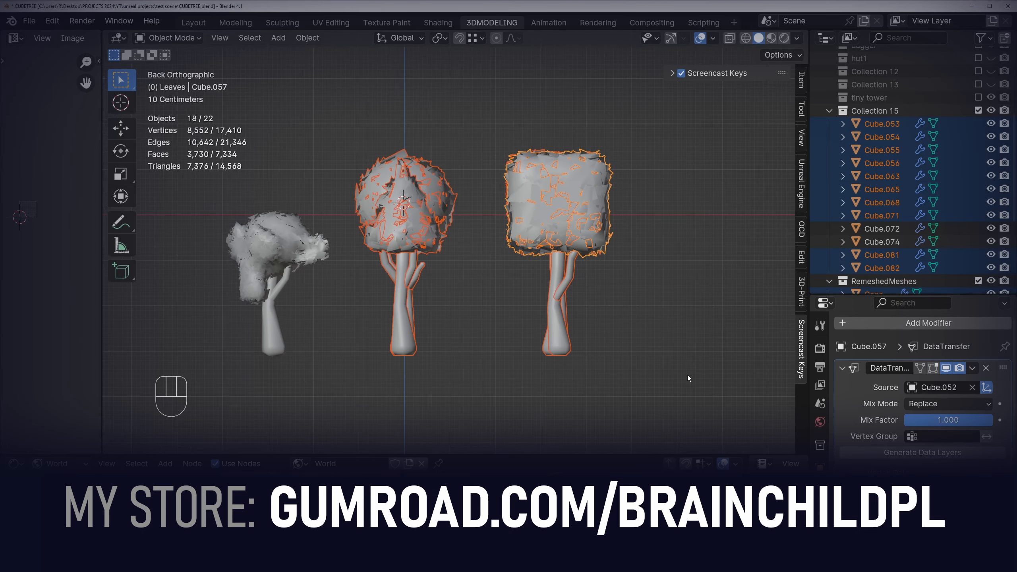
key(s)
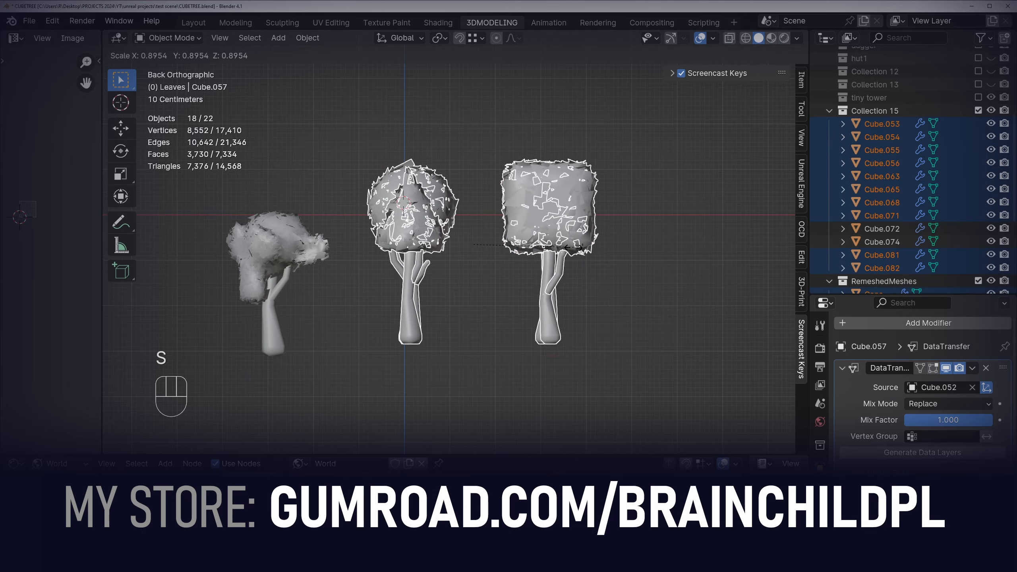
key(g)
click(507, 280)
key(s)
click(514, 282)
key(g)
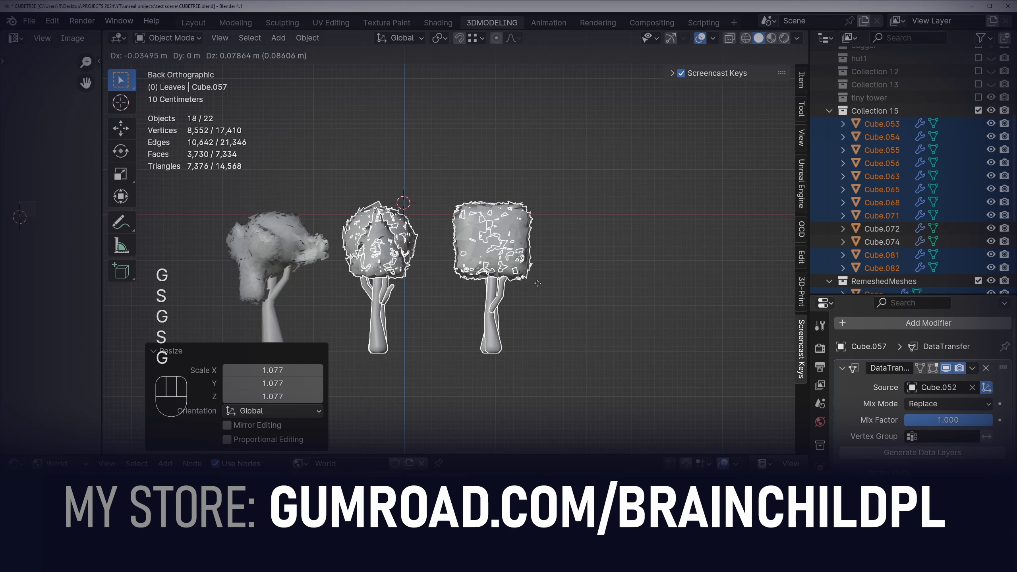
click(542, 283)
Shift the four geometric trees from the top view, and reposition the round tree and the cube tree together.
shift+middle_drag(542, 283, 628, 269)
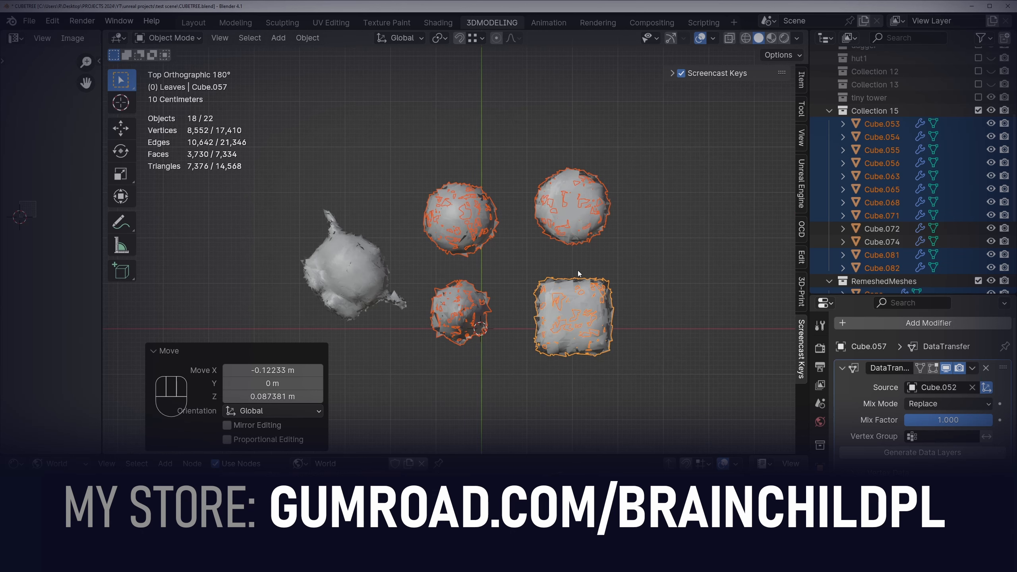
key(g)
click(587, 281)
drag(544, 180, 621, 367)
key(g)
click(585, 323)
Select all objects of the five trees in the perspective view.
middle_drag(584, 323, 572, 194)
middle_drag(573, 194, 549, 218)
drag(336, 123, 657, 363)
key(q)
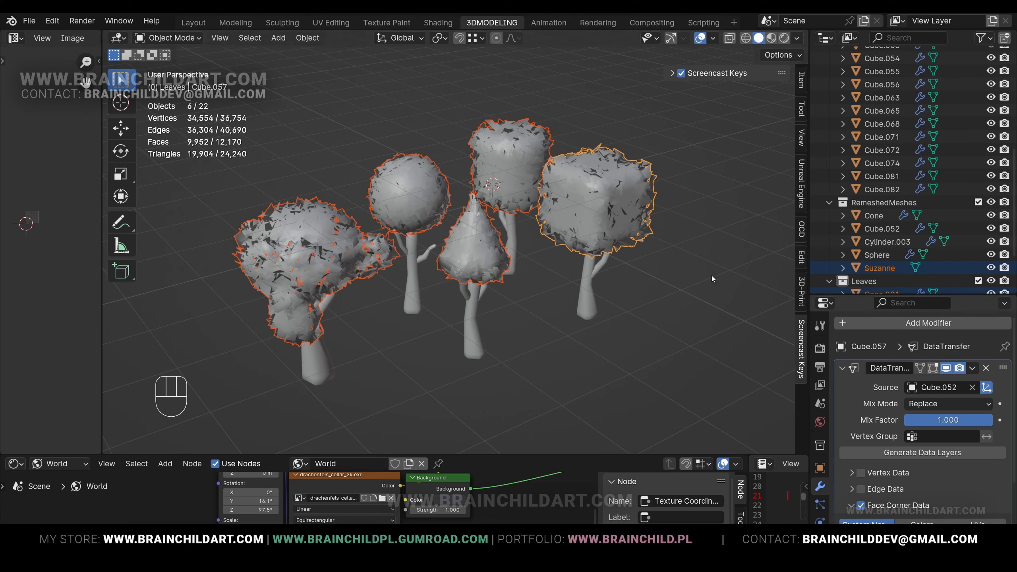
Add a level 1 Subdivision modifier to the selected leafy crowns and place it before Data Transfer in the modifier stack.
middle_drag(712, 276, 584, 255)
key(ctrl+1)
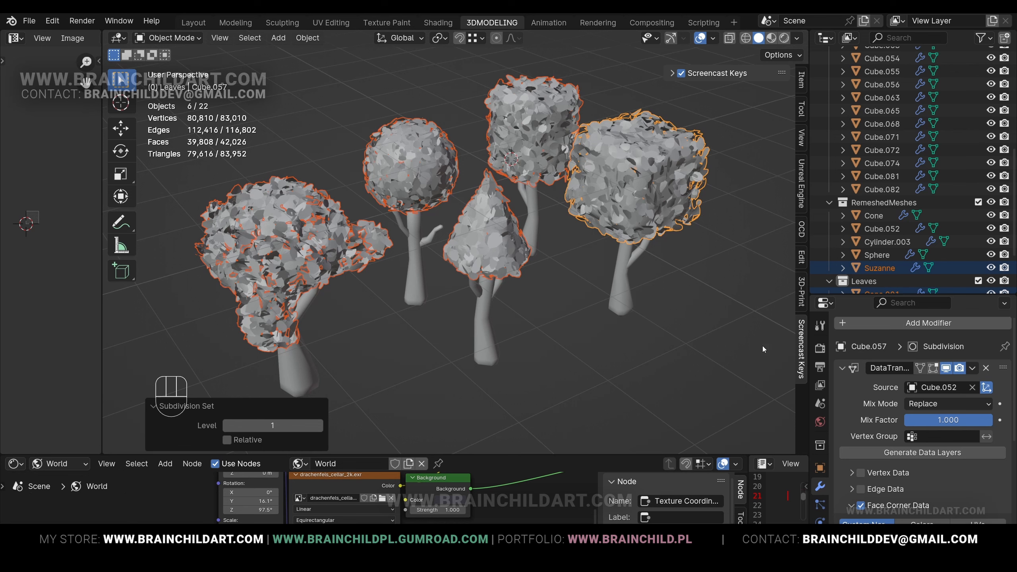
click(842, 367)
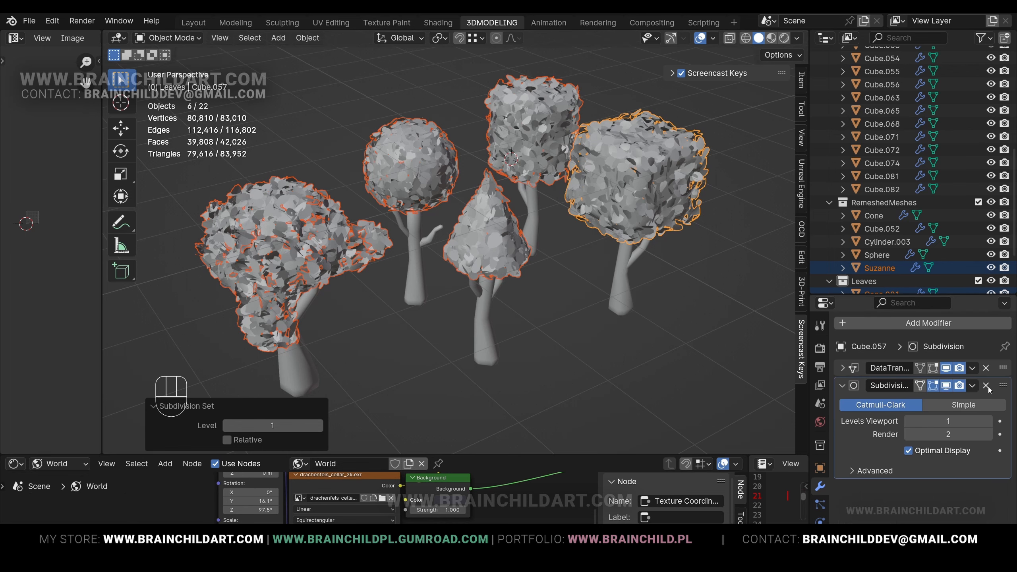
drag(999, 386, 998, 367)
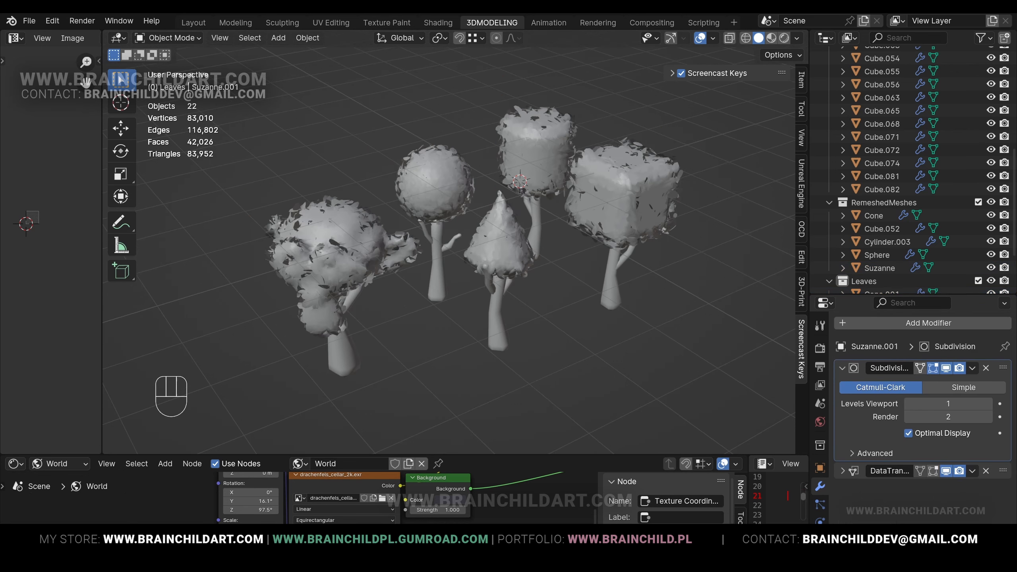
Export the selected trees as TREES.fbx into the Unreal project's Trees folder, overwriting the existing file.
key(q)
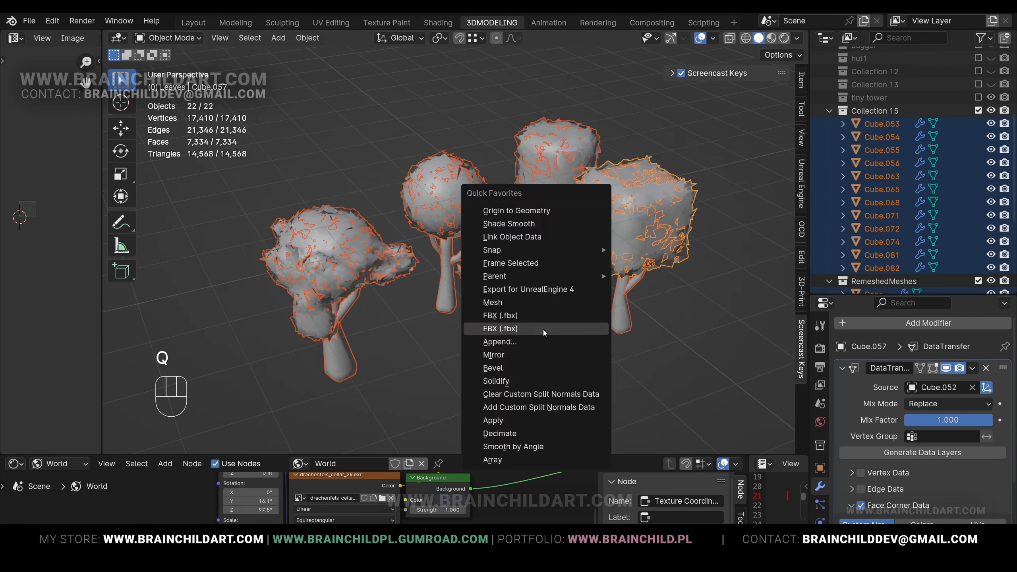
click(544, 329)
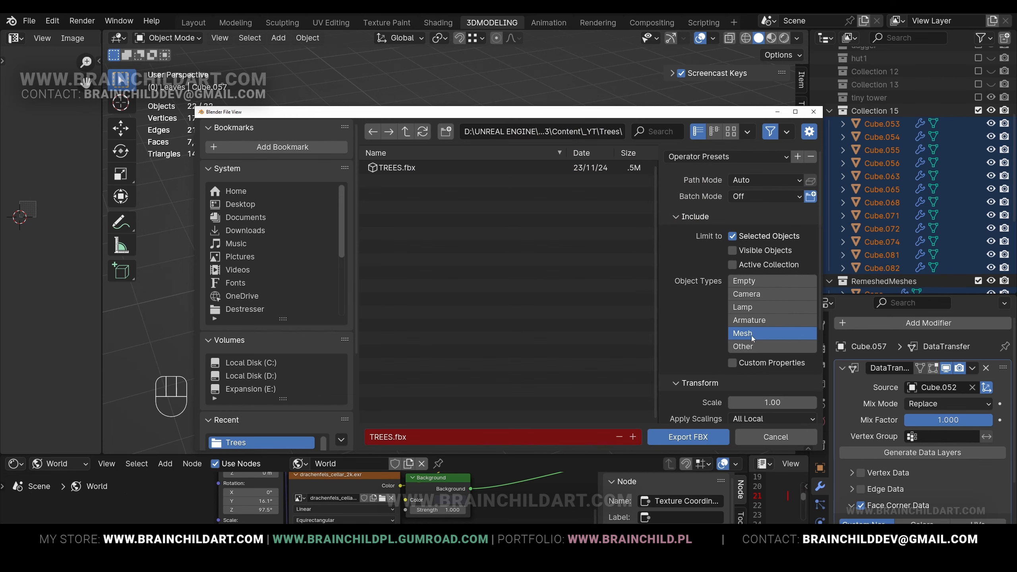
click(689, 436)
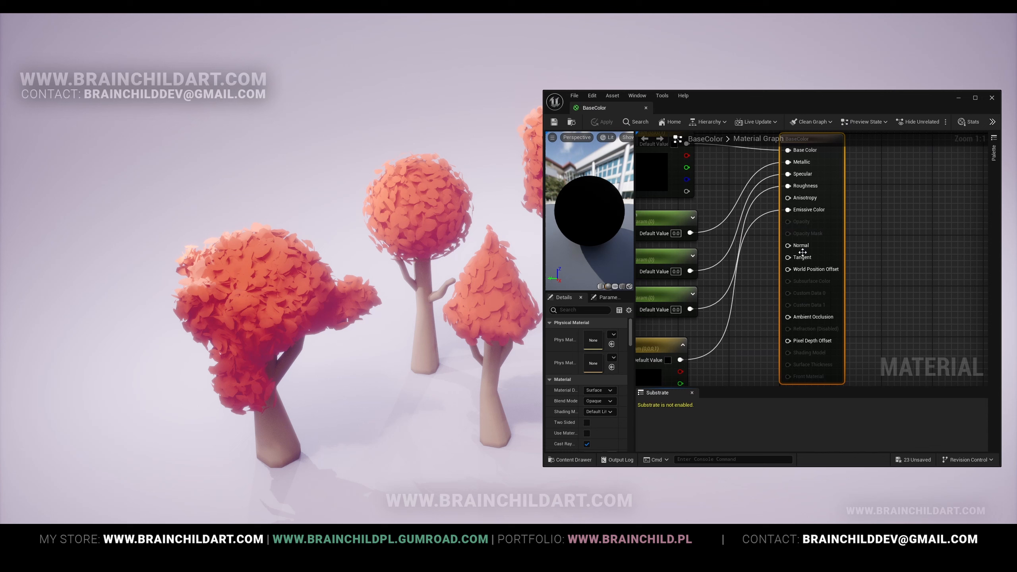
Switch to Unreal Engine, examine how the BaseColor material's parameters connect to its output, and close the material graph.
scroll(803, 252, down, 2)
right_drag(748, 233, 778, 248)
scroll(778, 248, up, 2)
right_drag(783, 186, 788, 221)
right_drag(712, 191, 688, 209)
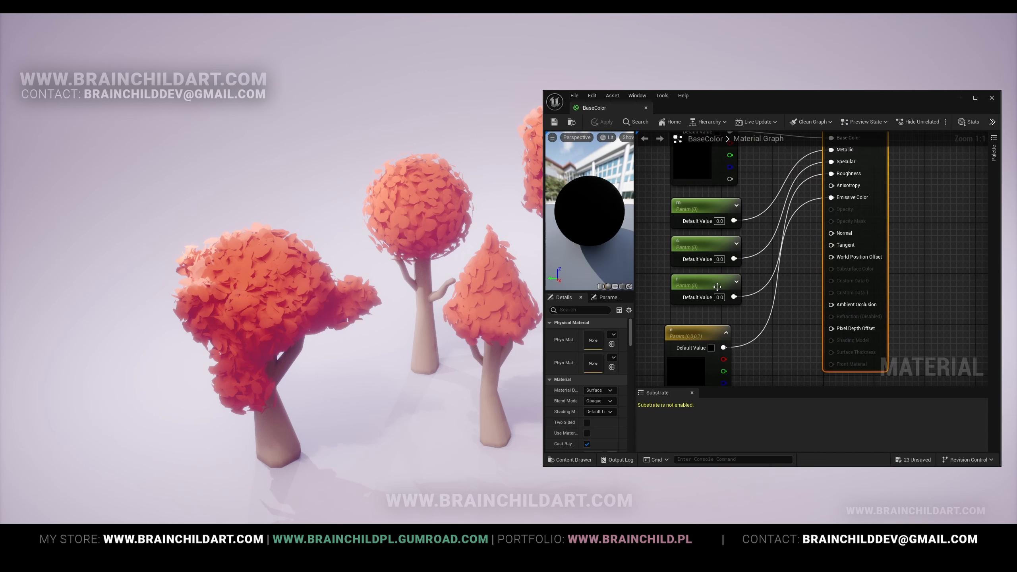
right_drag(728, 311, 740, 272)
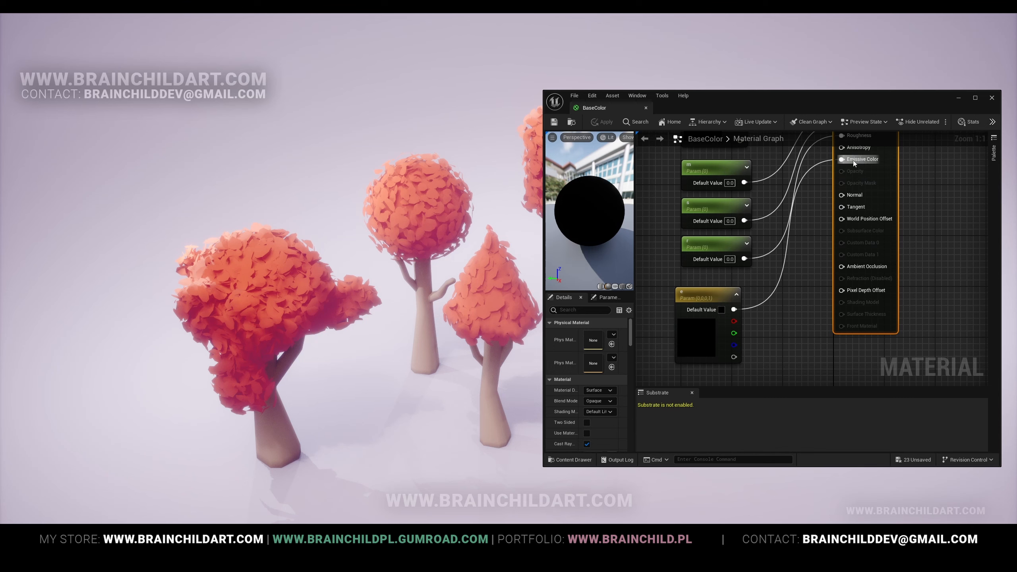
click(991, 101)
Open the leaves' material instance color_07 and change its basecolor parameter to purple.
click(505, 283)
key(ctrl+space)
double_click(522, 448)
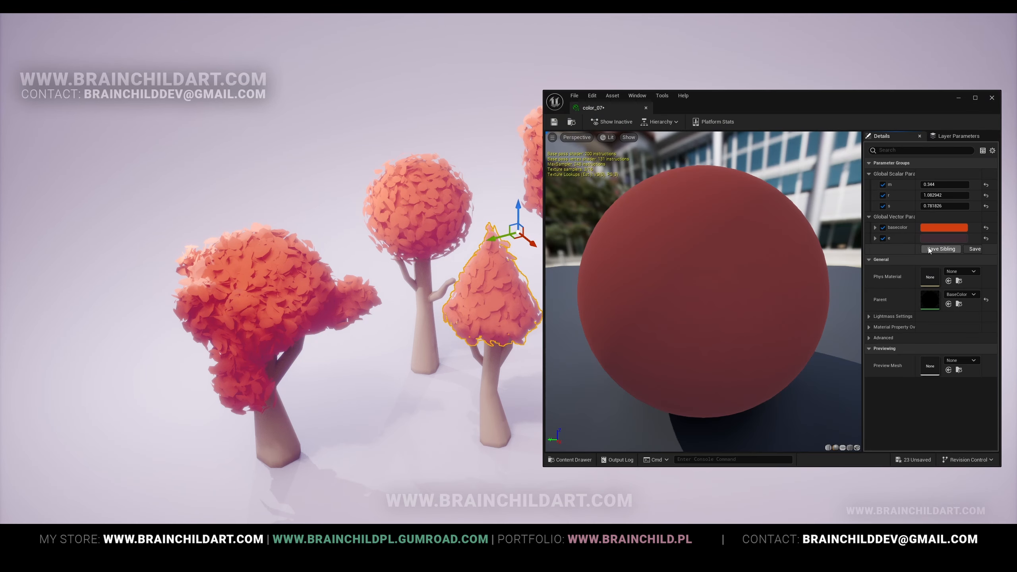
click(951, 226)
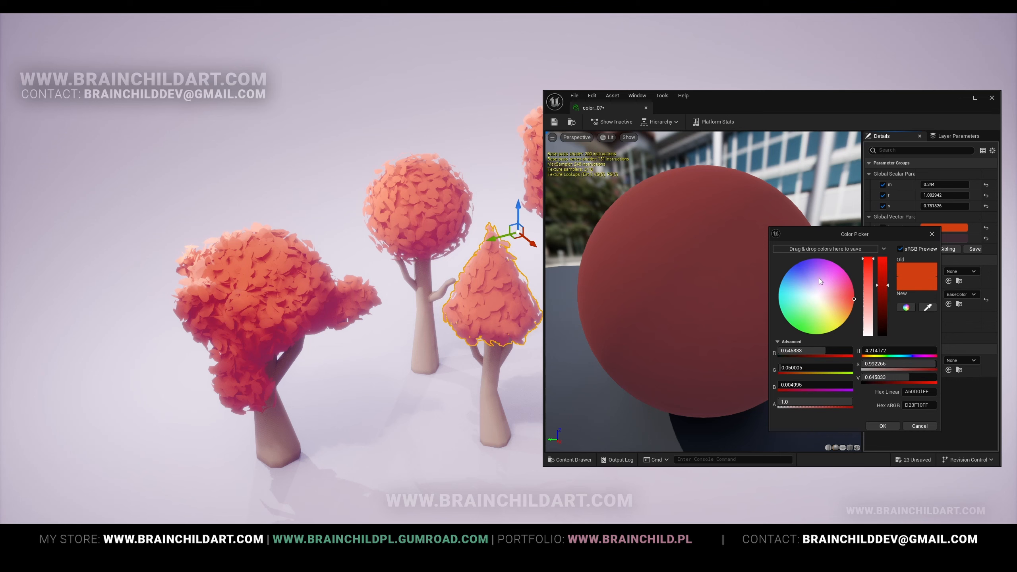
drag(818, 278, 804, 267)
click(932, 234)
Change the color_07 instance's e colour parameter to a dark, saturated magenta.
click(944, 238)
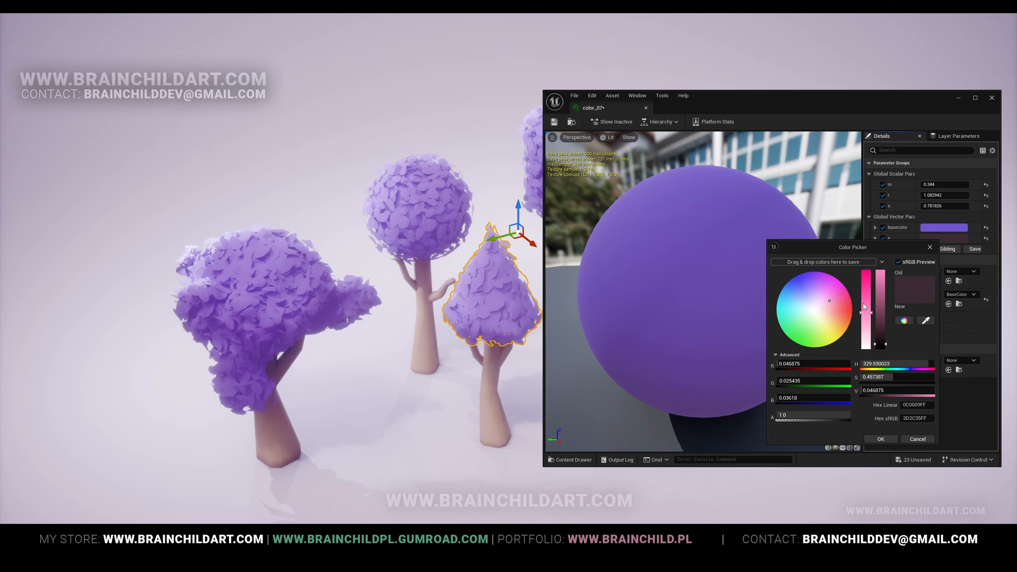
click(827, 288)
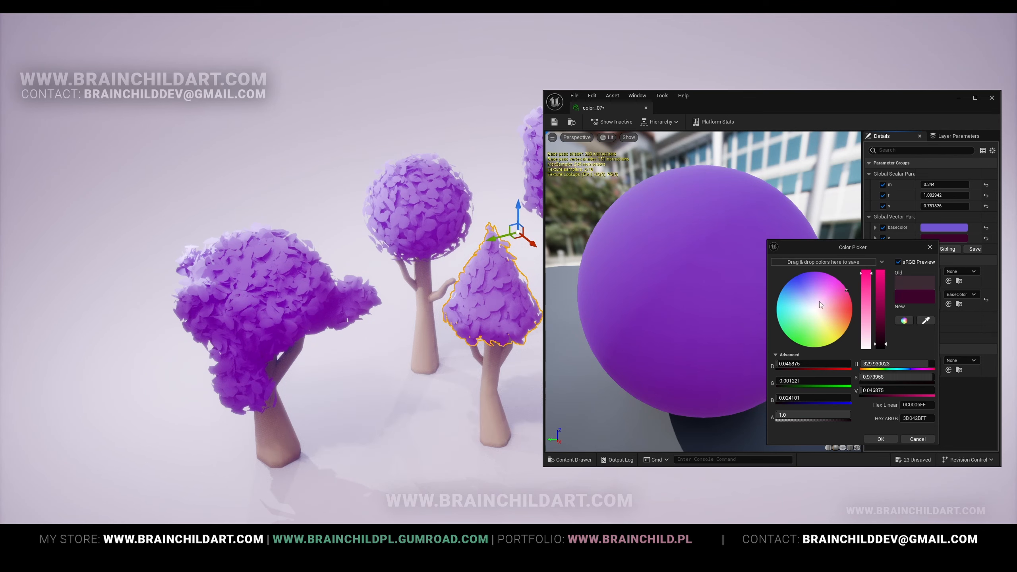
drag(827, 287, 871, 293)
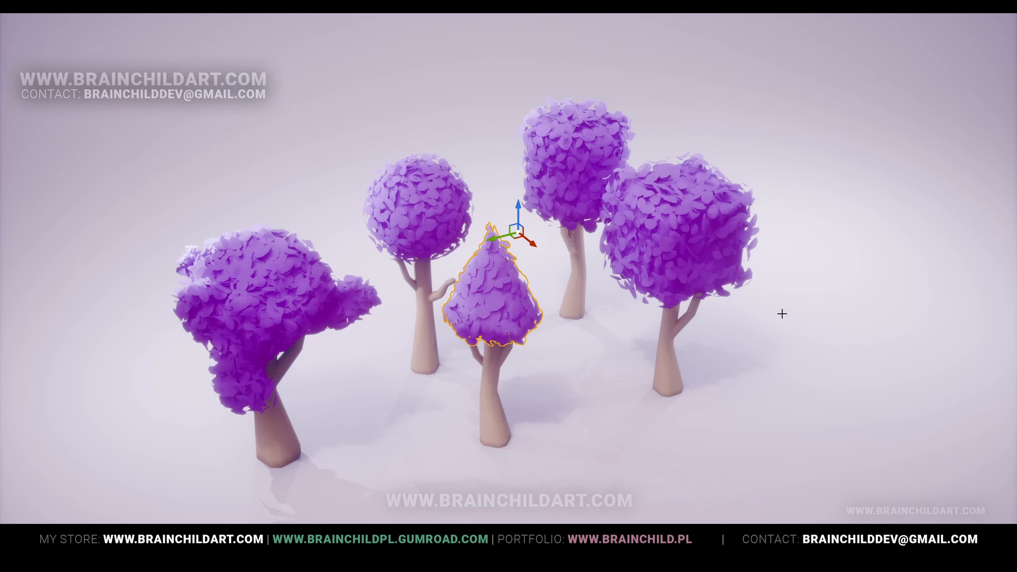
Examine the recoloured trees and the parameters of the color_05 material instance, and close its editor.
middle_drag(782, 314, 827, 317)
key(ctrl+space)
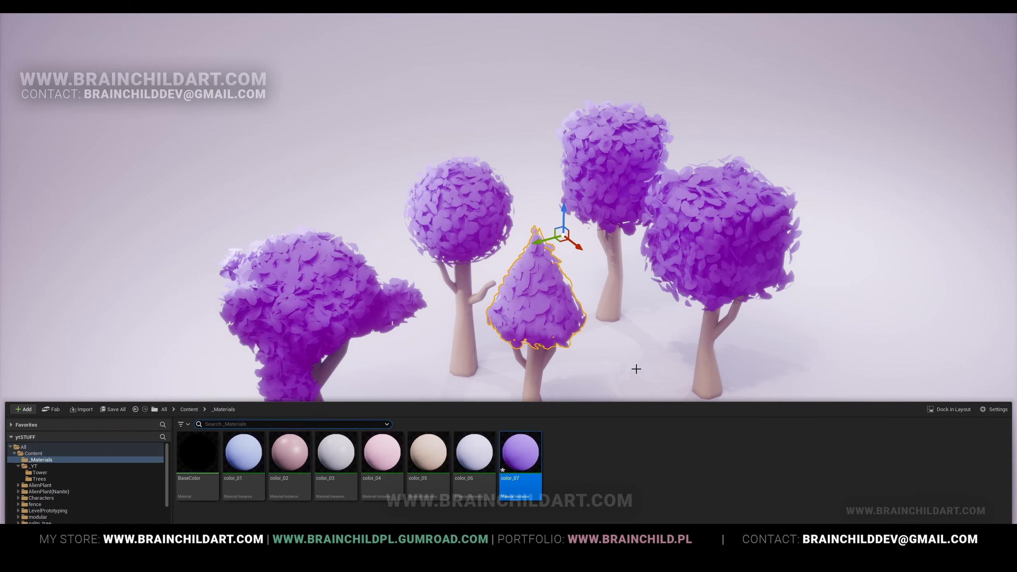
key(ctrl+space)
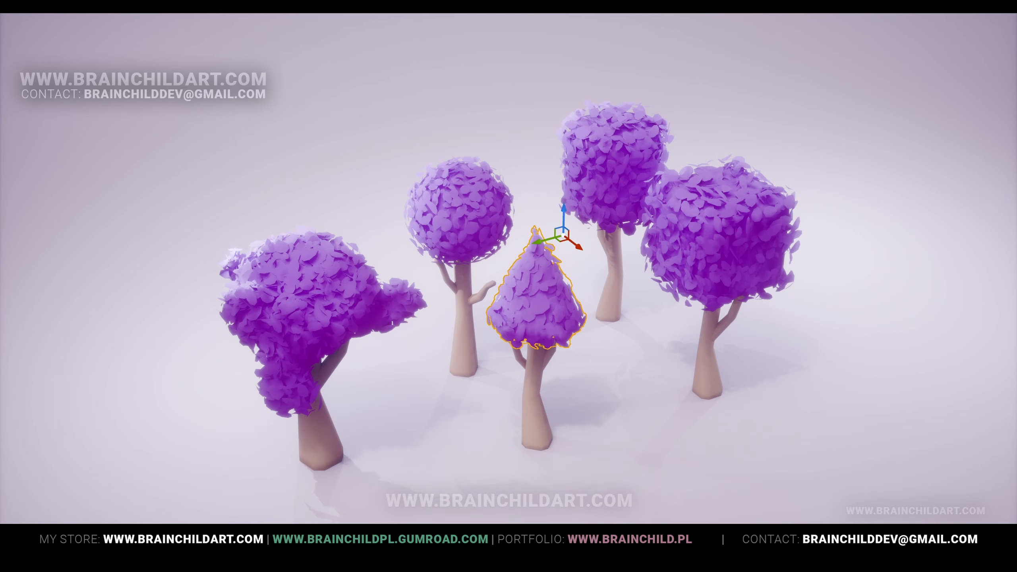
key(ctrl+space)
double_click(428, 453)
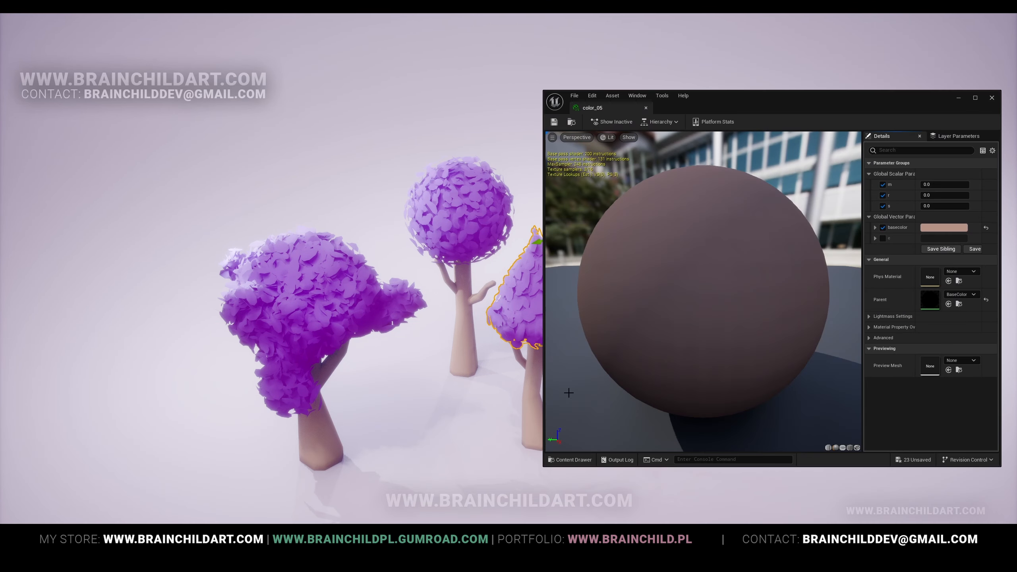
click(529, 385)
click(992, 98)
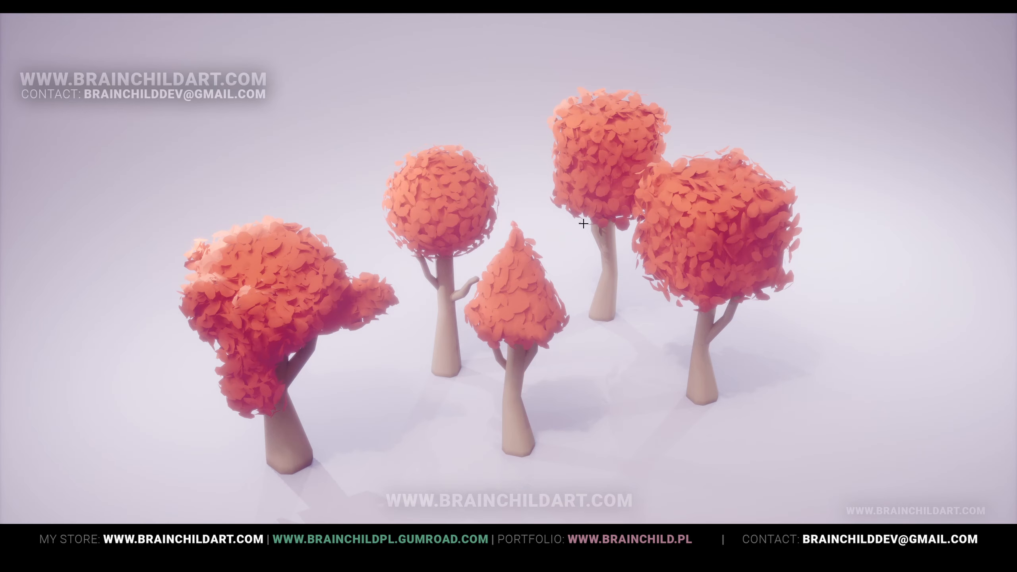